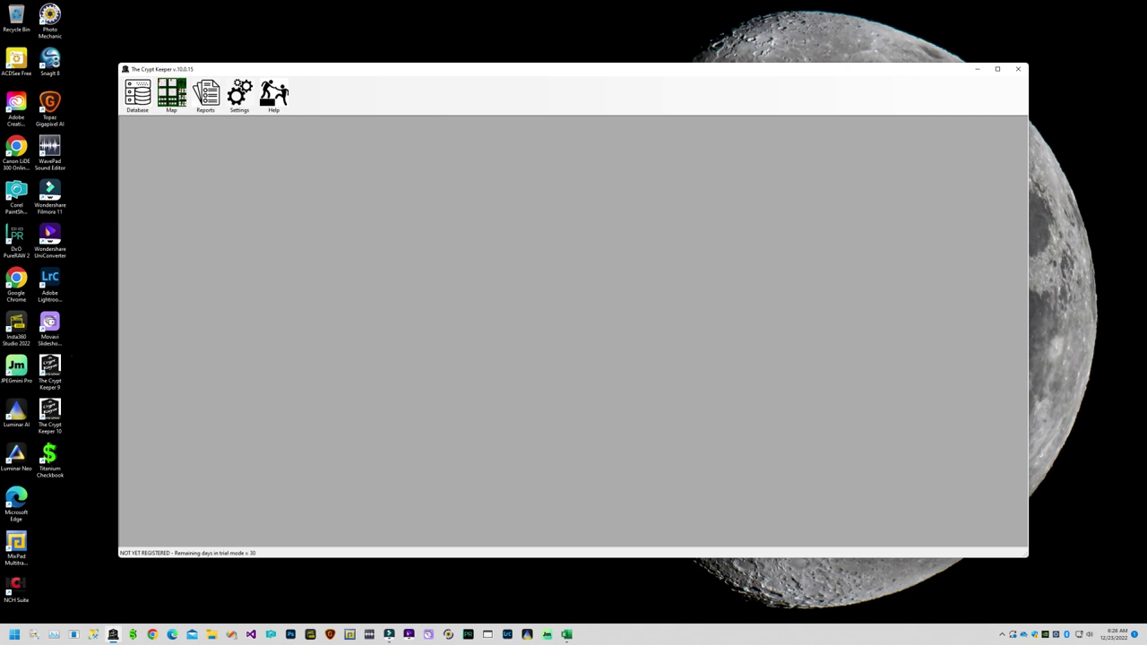
# Switch to Chrome showing the tbgtom.com page comparing the Online and Desktop editions.
pyautogui.hotkey('alt', 'Tab')
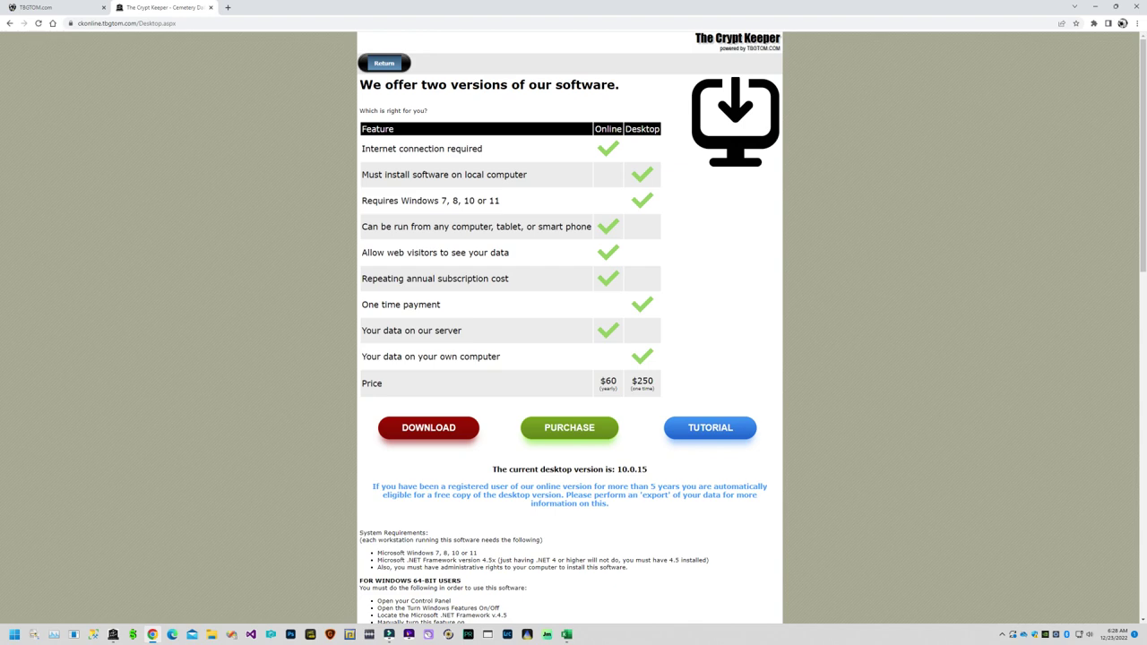
# Scroll down the Desktop version page to read the rest of the comparison.
pyautogui.scroll(-4, 570, 327)
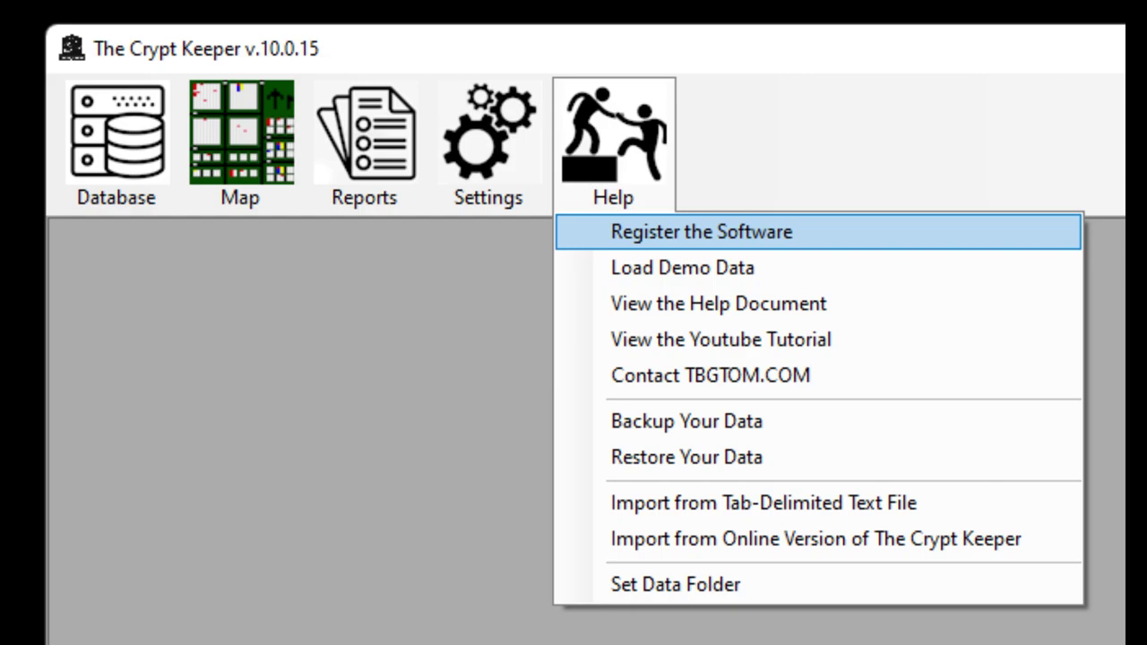
# Open the Help > Register the Software dialog to view the registration request form.
pyautogui.press('Return')
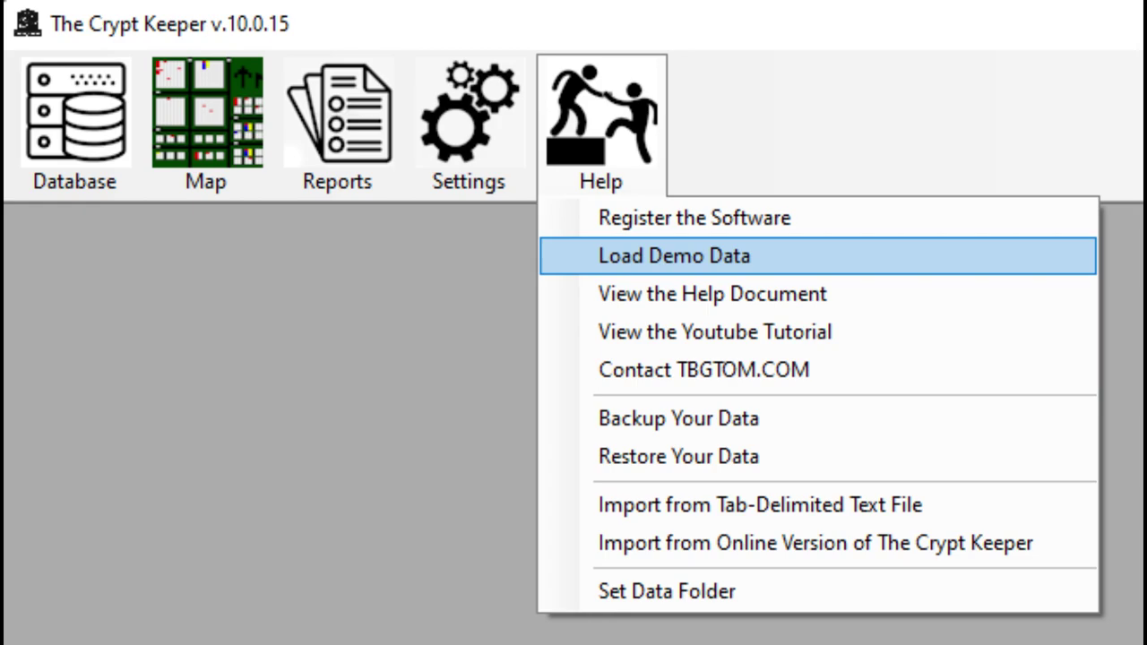
# Start Help > Load Demo Data and accept backing up the existing data first.
pyautogui.press('Return')
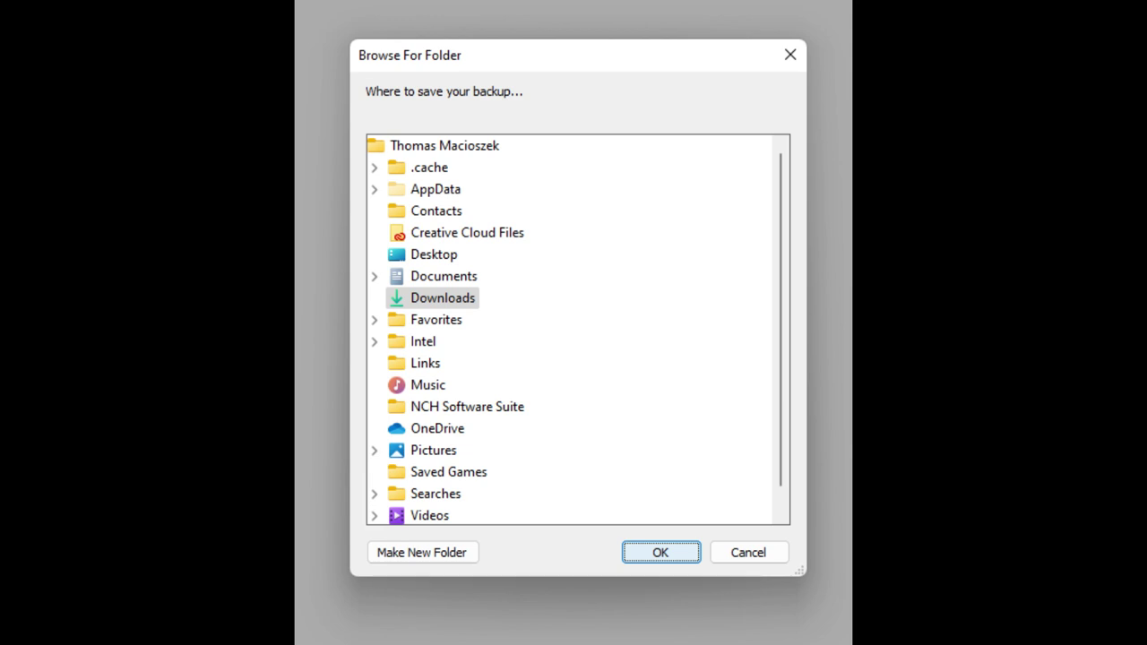
# Confirm the chosen backup folder so the data backup runs.
pyautogui.press('Return')
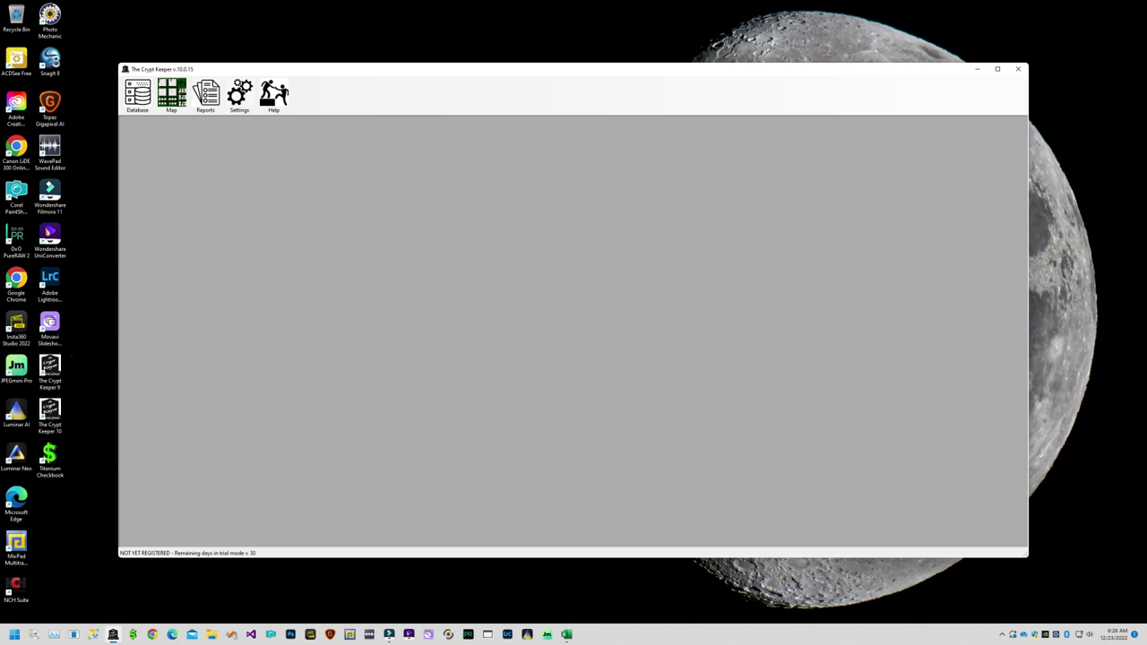
# View the Database > Input New Records form for Demonstration Cemetery.
pyautogui.click(137, 95)
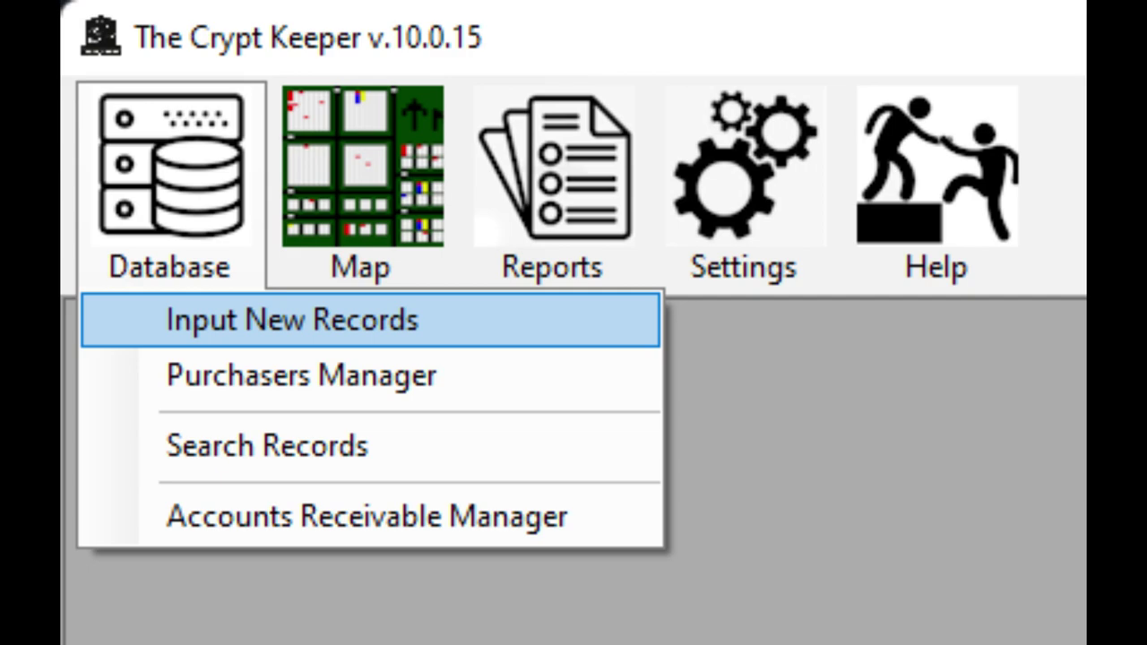
pyautogui.click(293, 320)
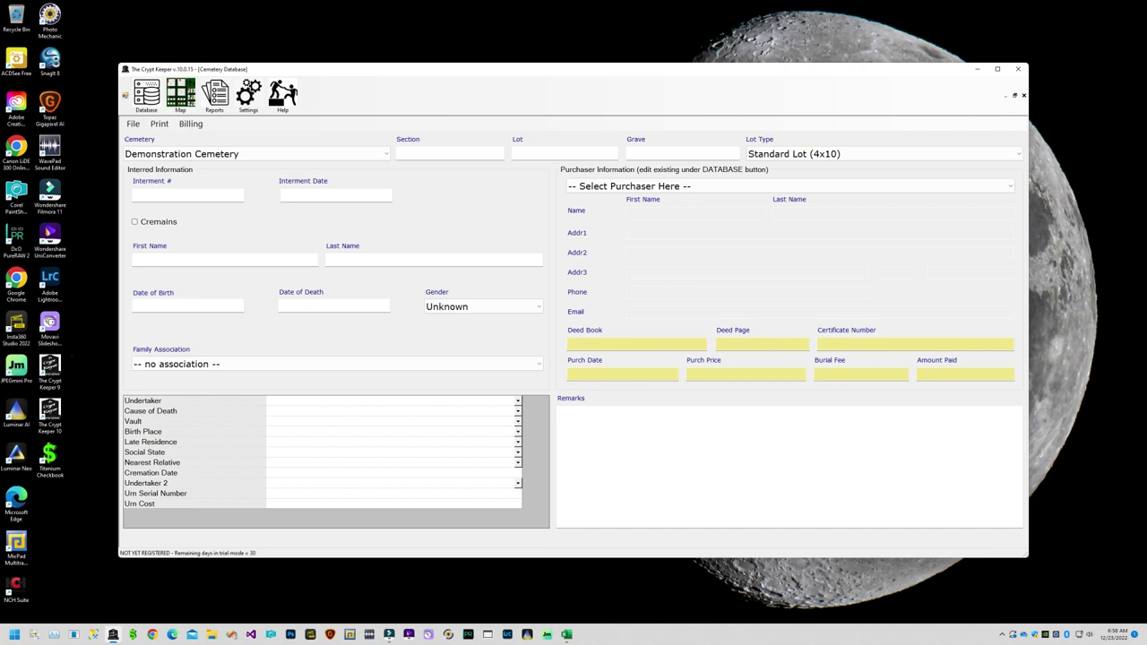
pyautogui.click(248, 94)
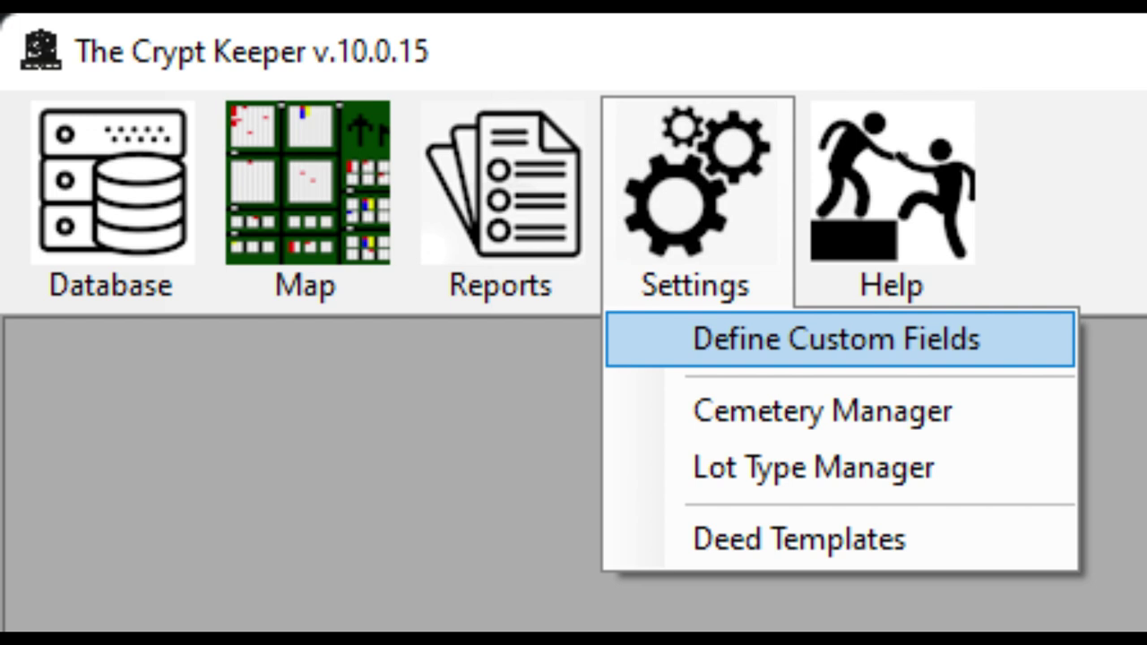
# Open Settings > Define Custom Fields to review the custom field definitions.
pyautogui.press('Return')
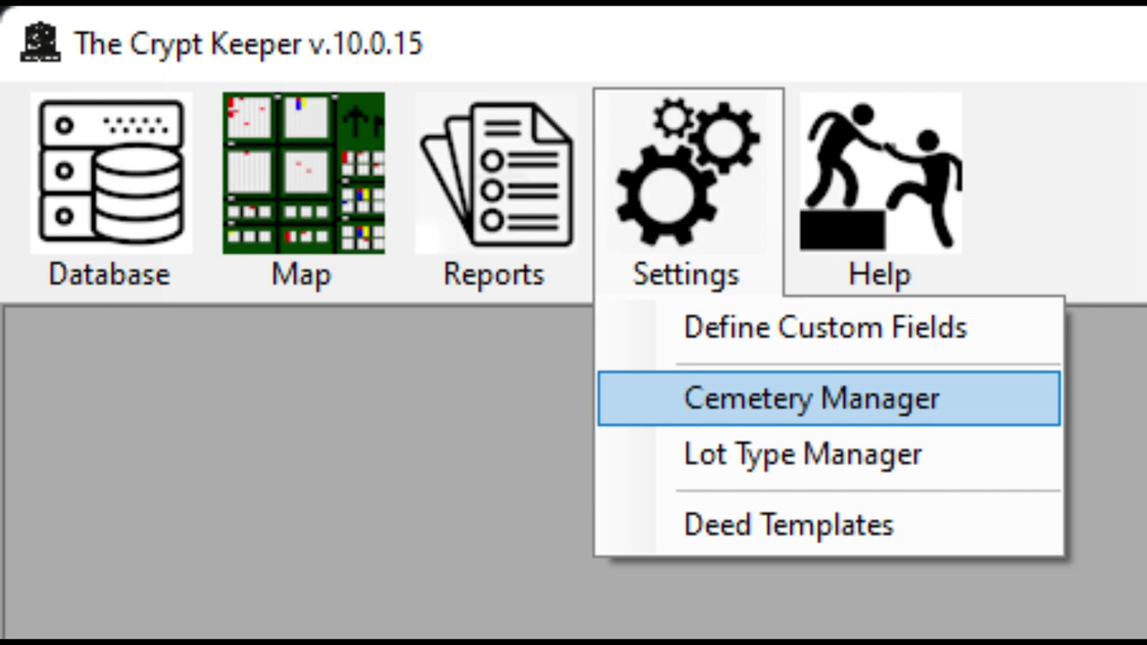
# Open the Cemetery Manager table listing Demonstration Cemetery, then its File menu.
pyautogui.press('Return')
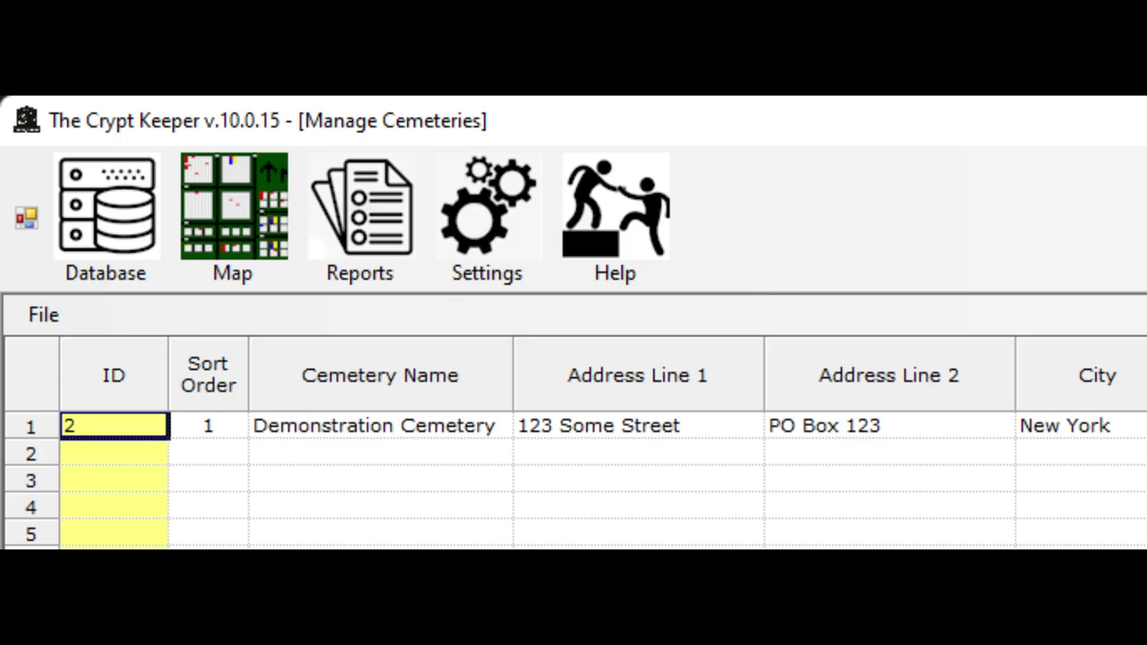
pyautogui.hotkey('alt', 'f')
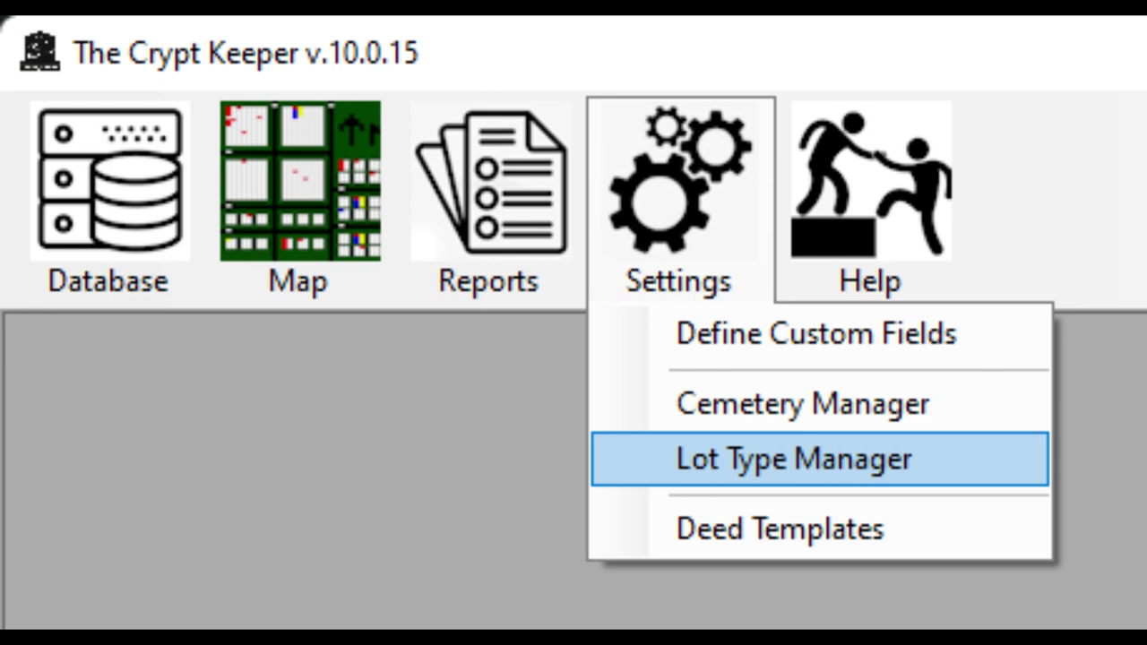
# Open the Lot Type Manager showing Standard Lot, 4x10, 2,000.00, then its File menu.
pyautogui.press('Return')
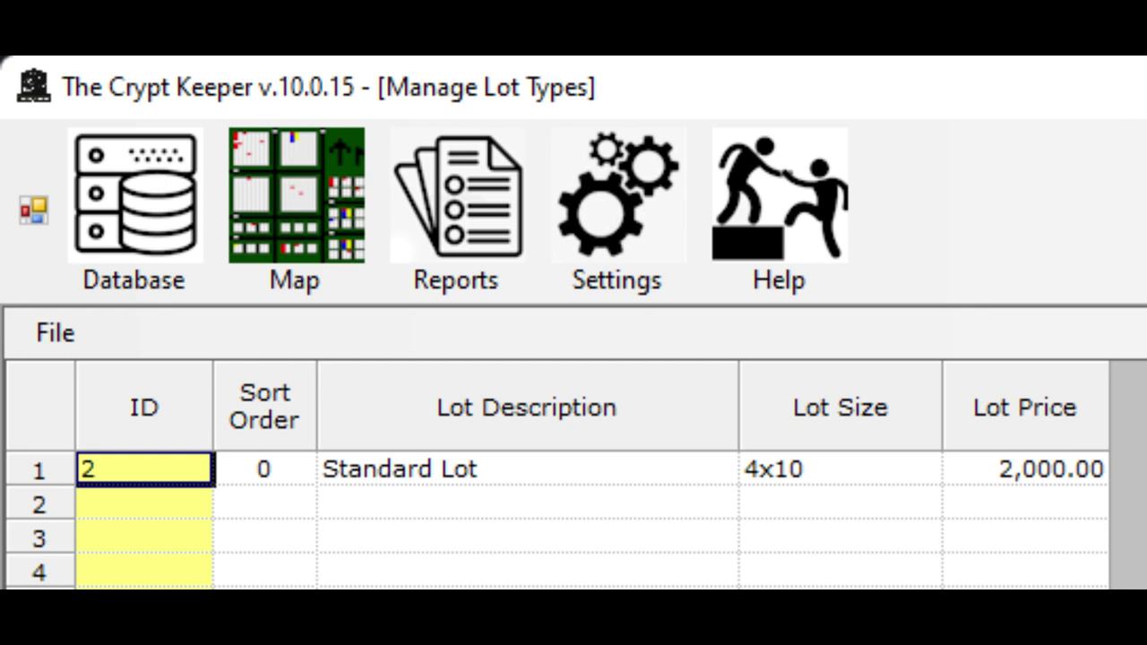
pyautogui.hotkey('alt', 'f')
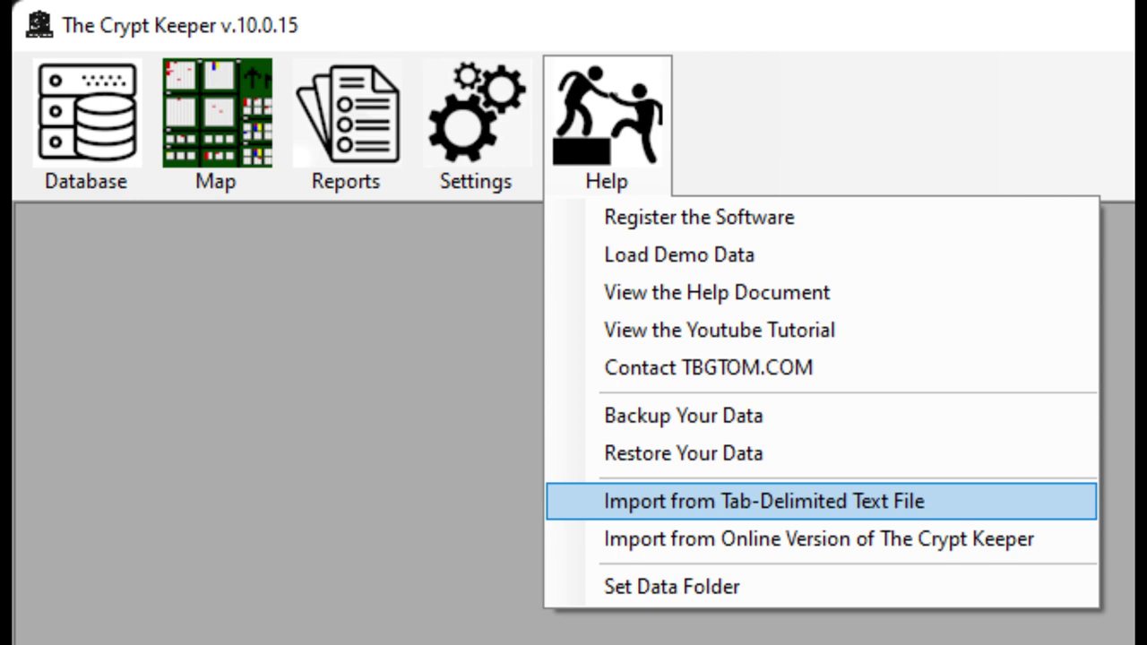
# Import tab-delimited My Cemetery Data.txt, answering No to emptying the database.
pyautogui.press('Return')
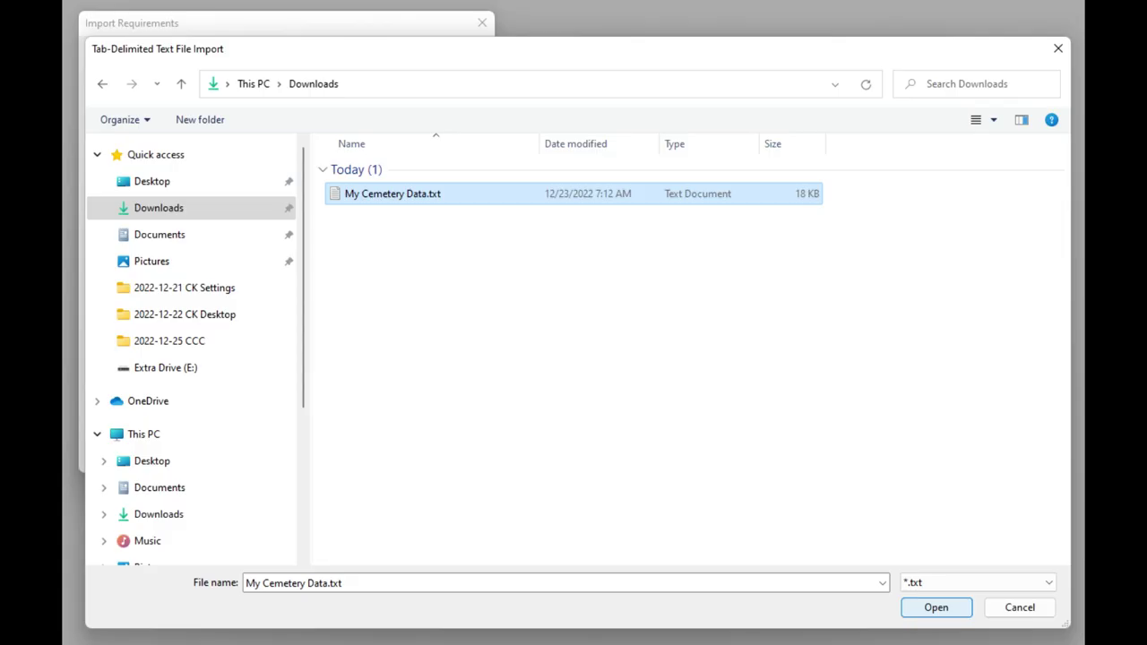
pyautogui.press('Return')
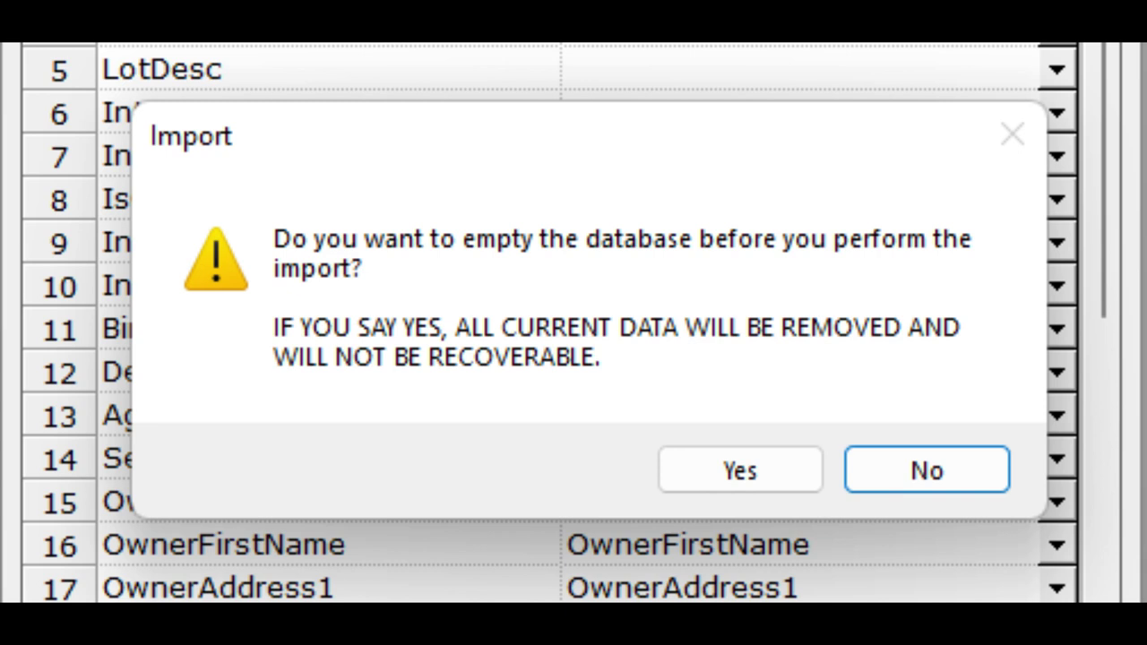
pyautogui.press('Return')
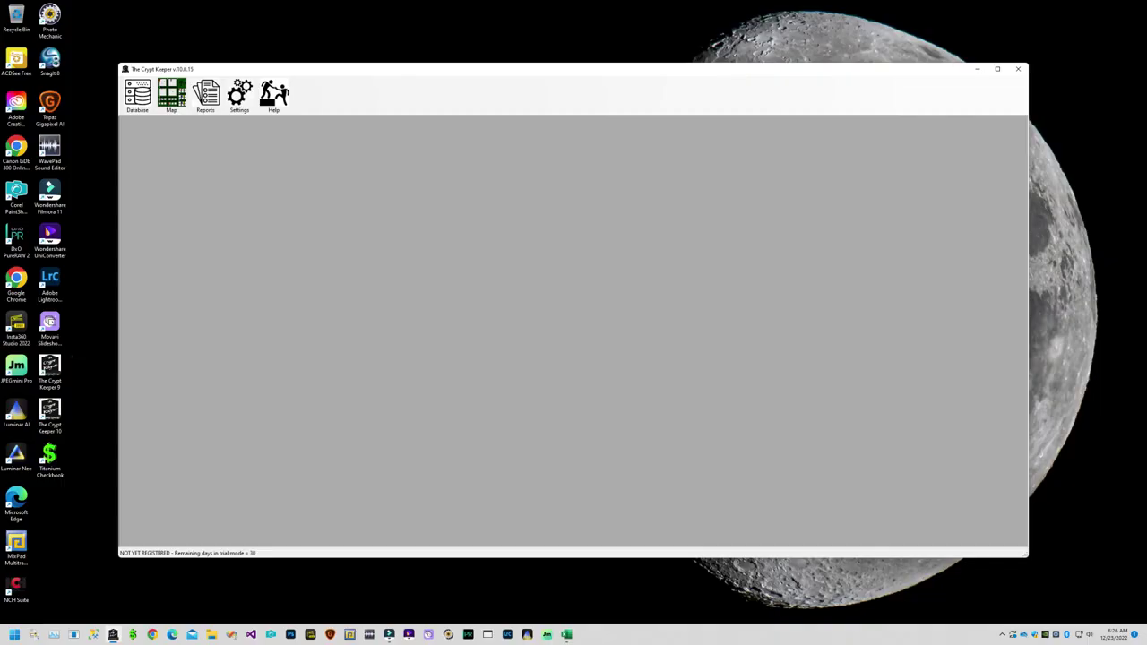
# Open Database > Input New Records to show the NEW, lot 4, grave 8 record.
pyautogui.hotkey('alt', 'd')
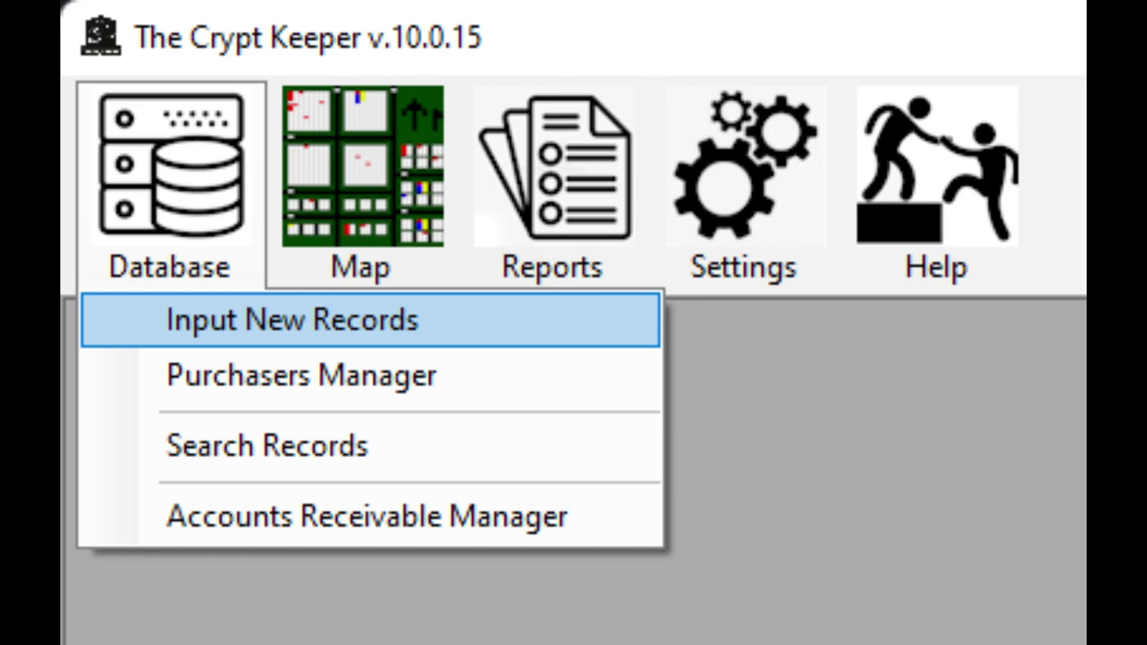
pyautogui.press('Return')
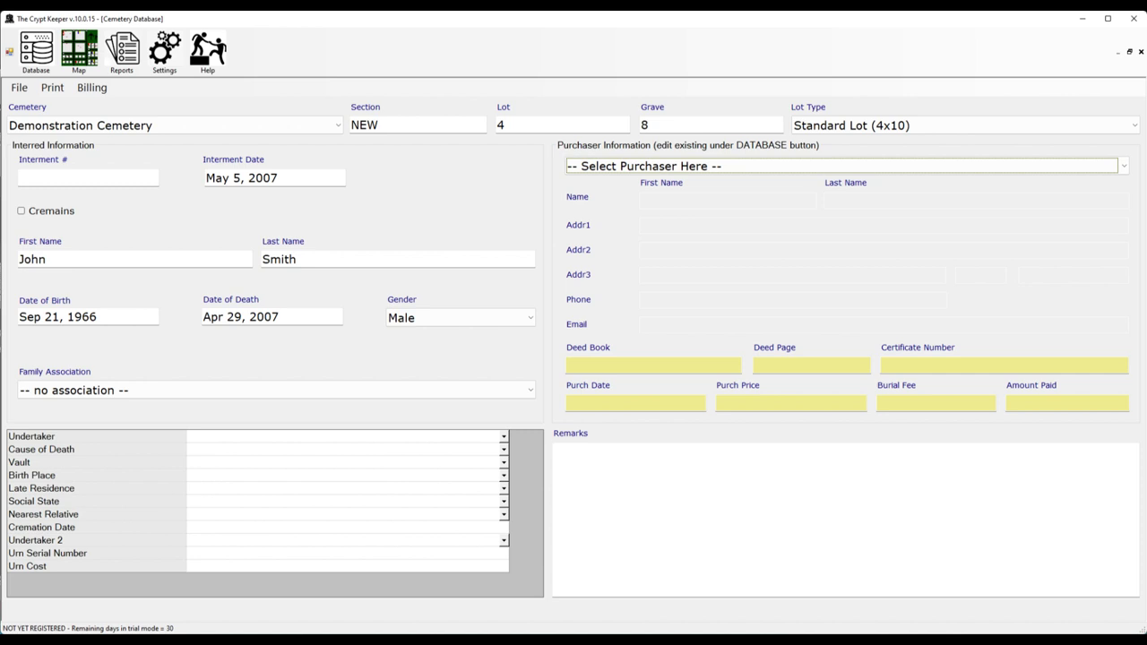
# Open the Select Purchaser dropdown to review the available purchasers.
pyautogui.click(843, 165)
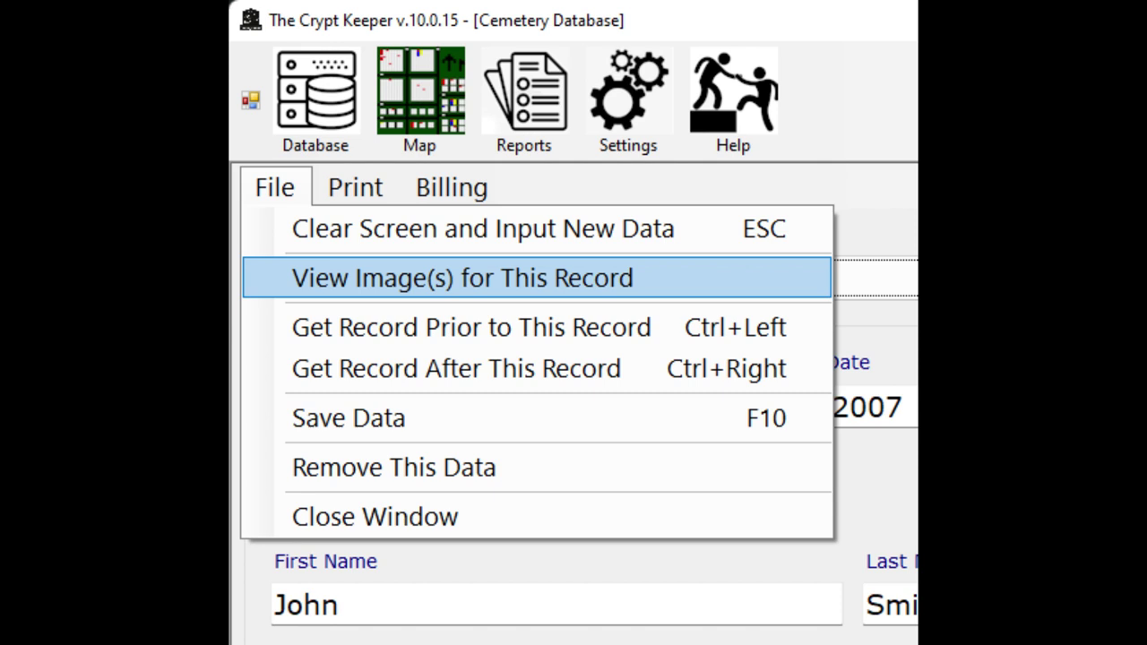
# View this record's images, then start loading a new image file.
pyautogui.press('Return')
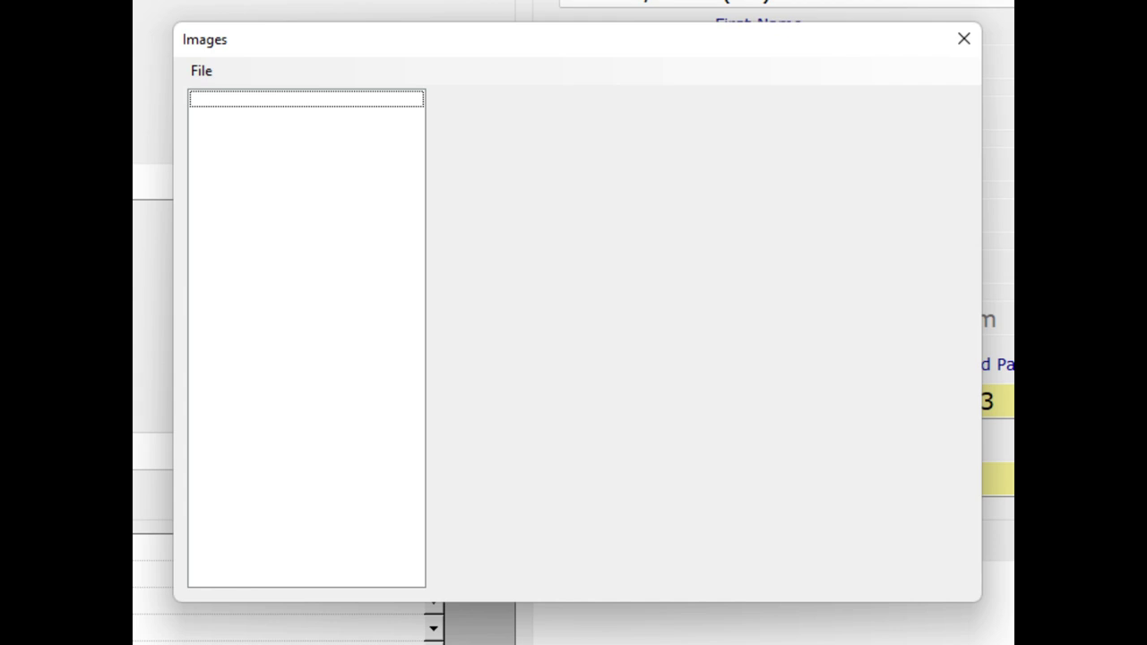
pyautogui.hotkey('alt', 'f')
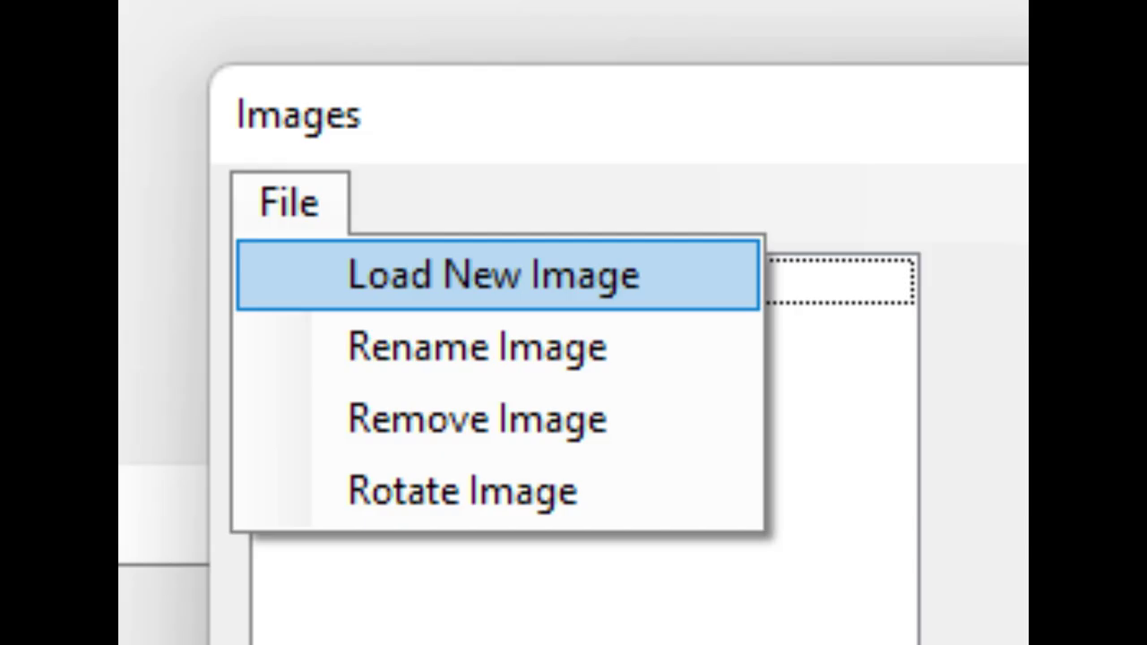
pyautogui.press('Return')
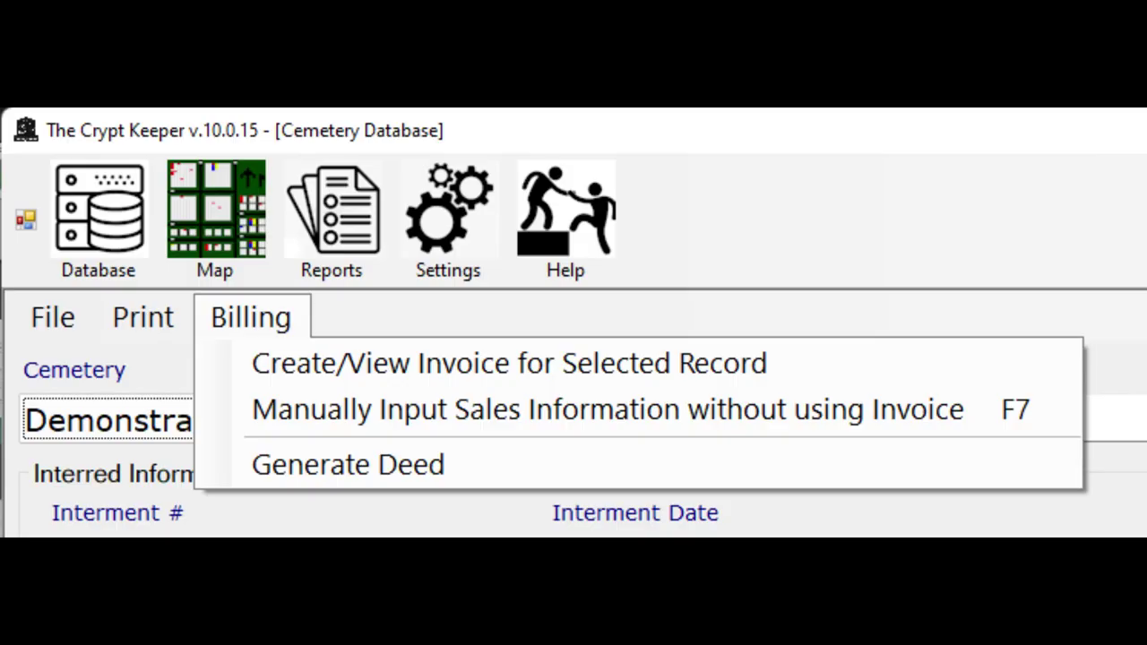
# Bring up the record's invoice for the 2,000.00 standard lot and its File menu.
pyautogui.press('Down')
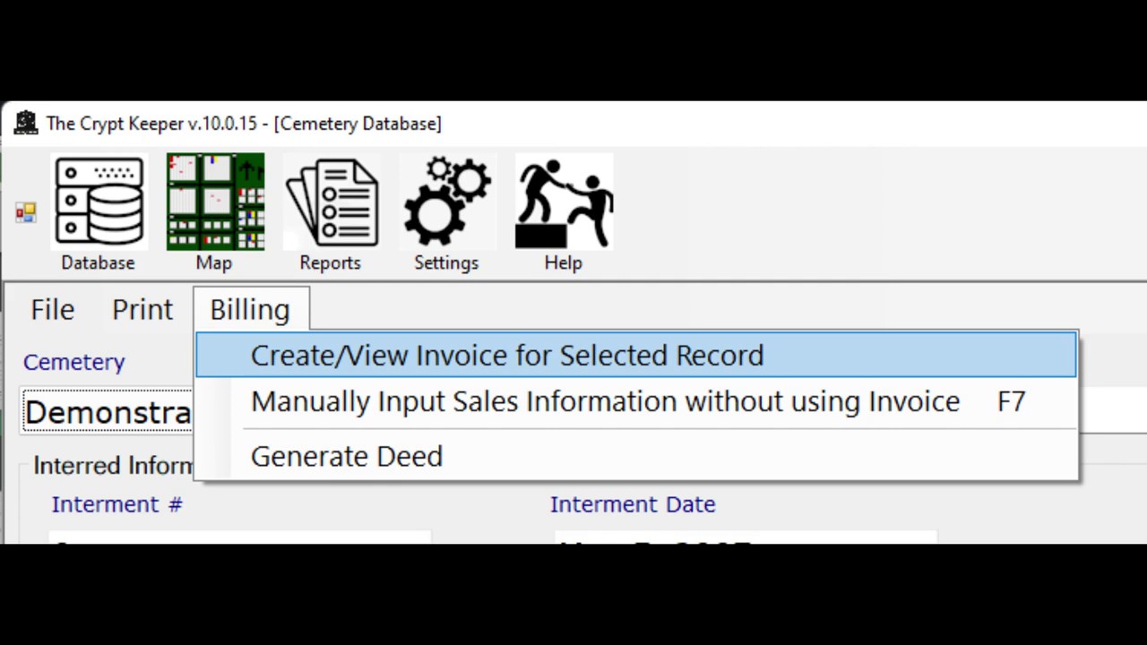
pyautogui.press('Return')
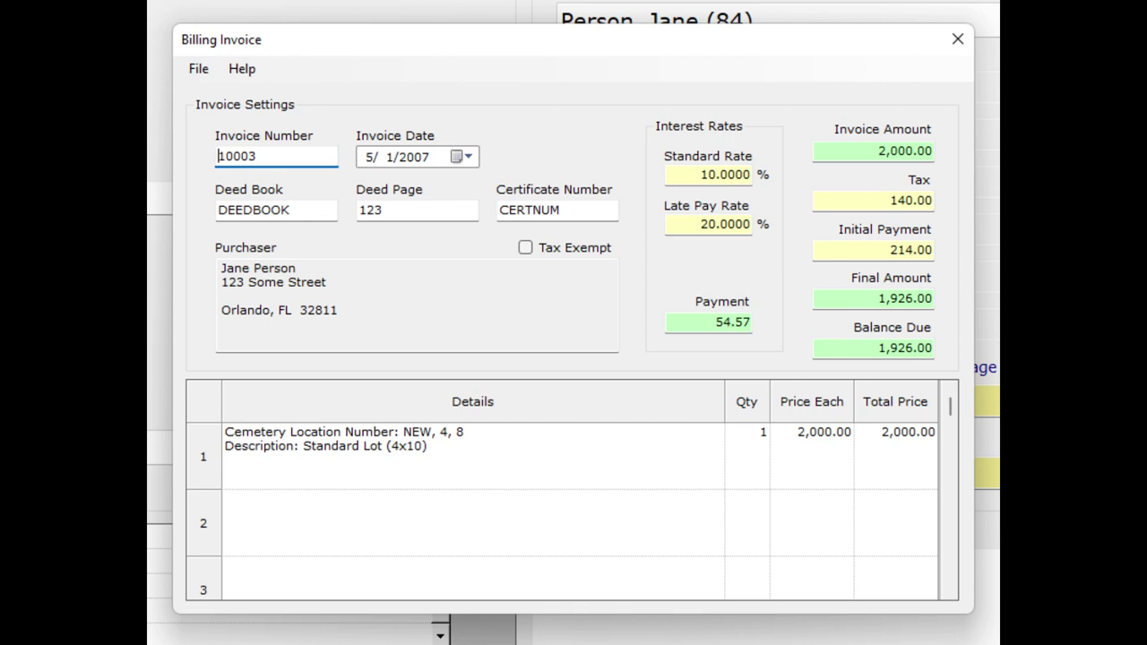
pyautogui.hotkey('alt', 'f')
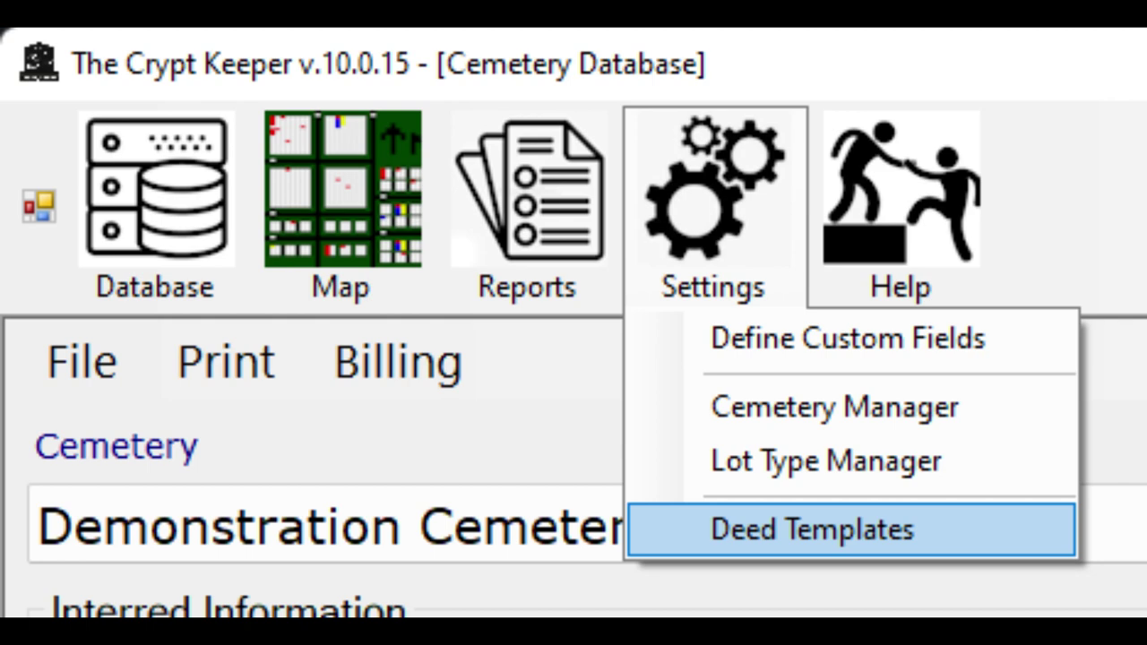
# Review the deed templates, then generate the $2,140.00 deed for Section NEW, Lot 4, Grave 8.
pyautogui.press('Return')
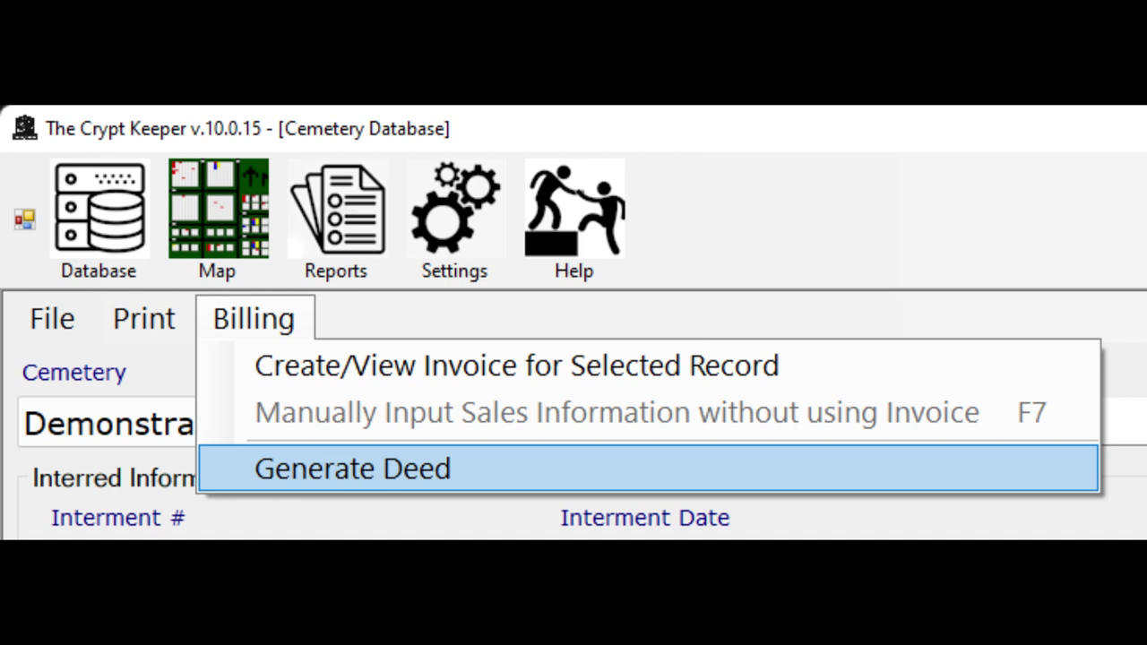
pyautogui.press('Return')
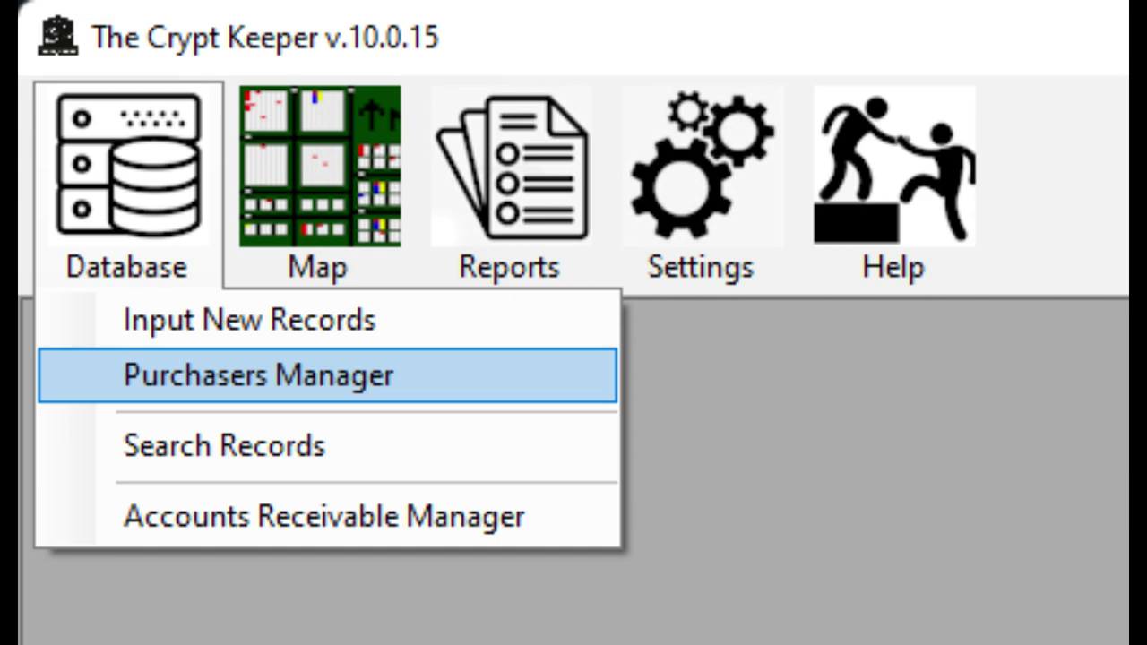
# Open the purchaser's list of graves owned in lot 4 and save it.
pyautogui.press('Return')
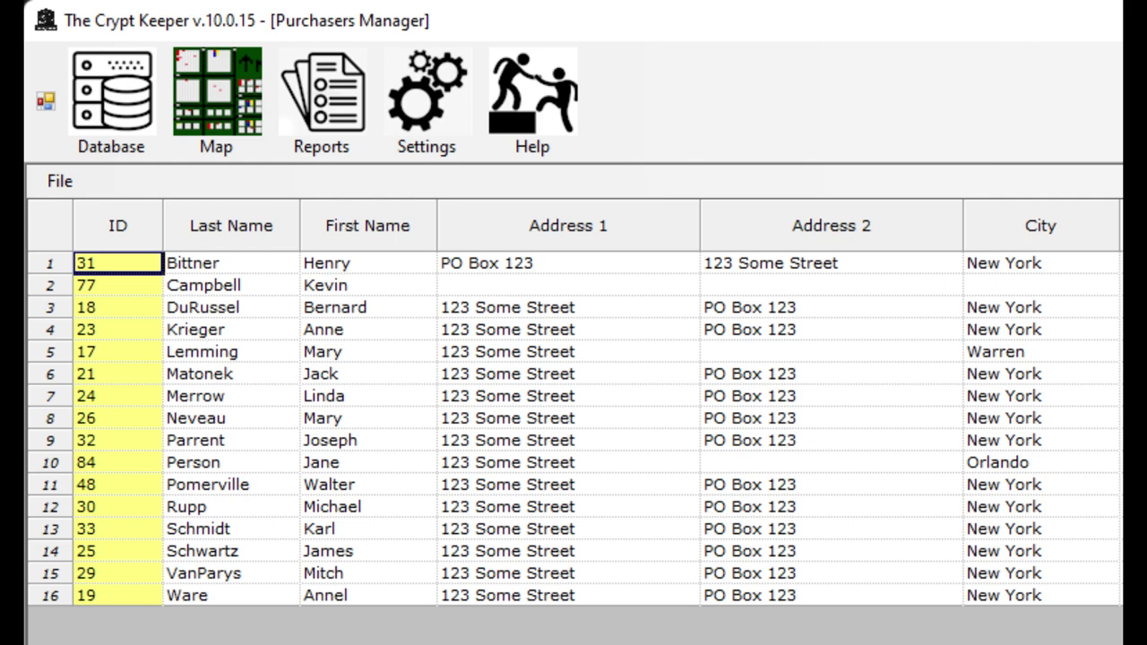
pyautogui.click(60, 182)
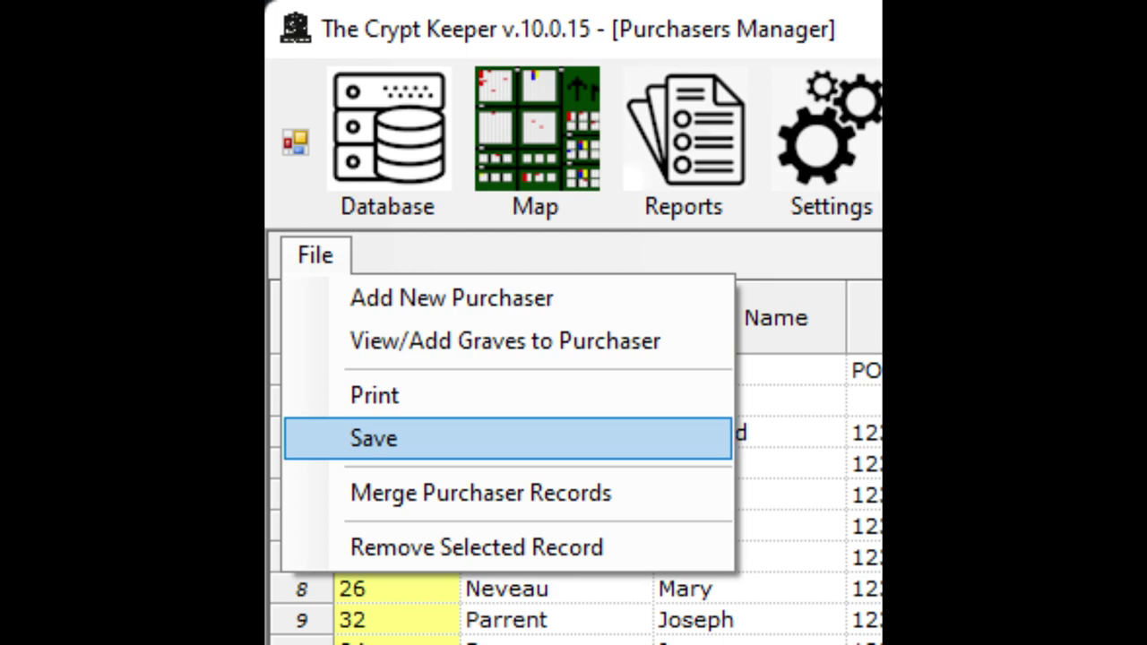
pyautogui.press('Return')
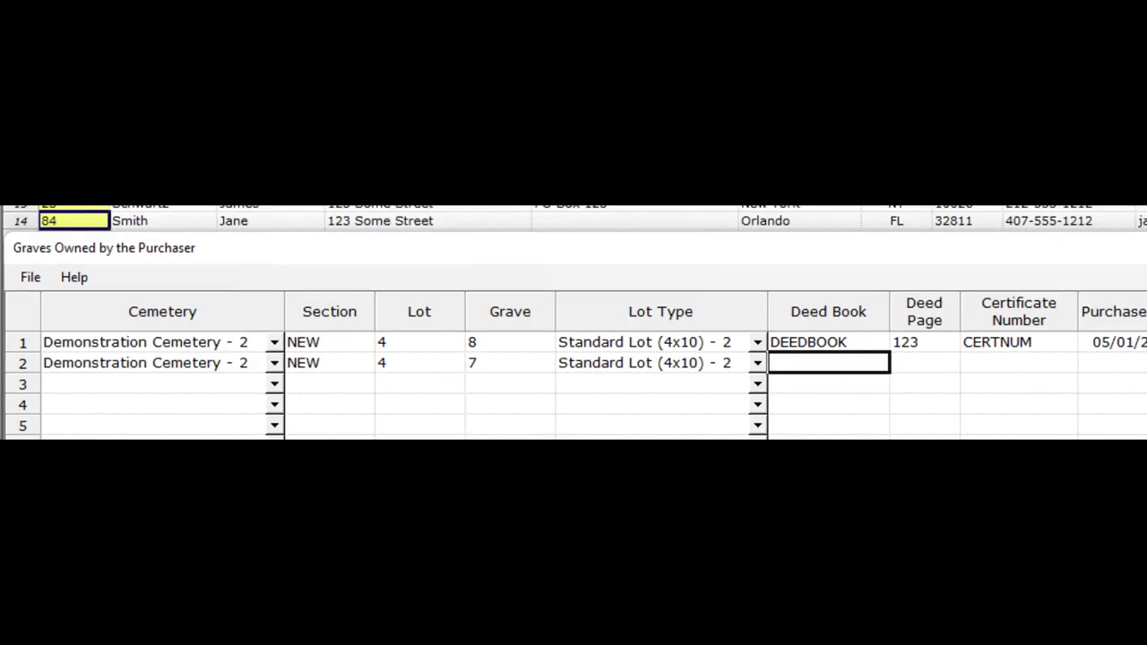
pyautogui.hotkey('alt', 'f')
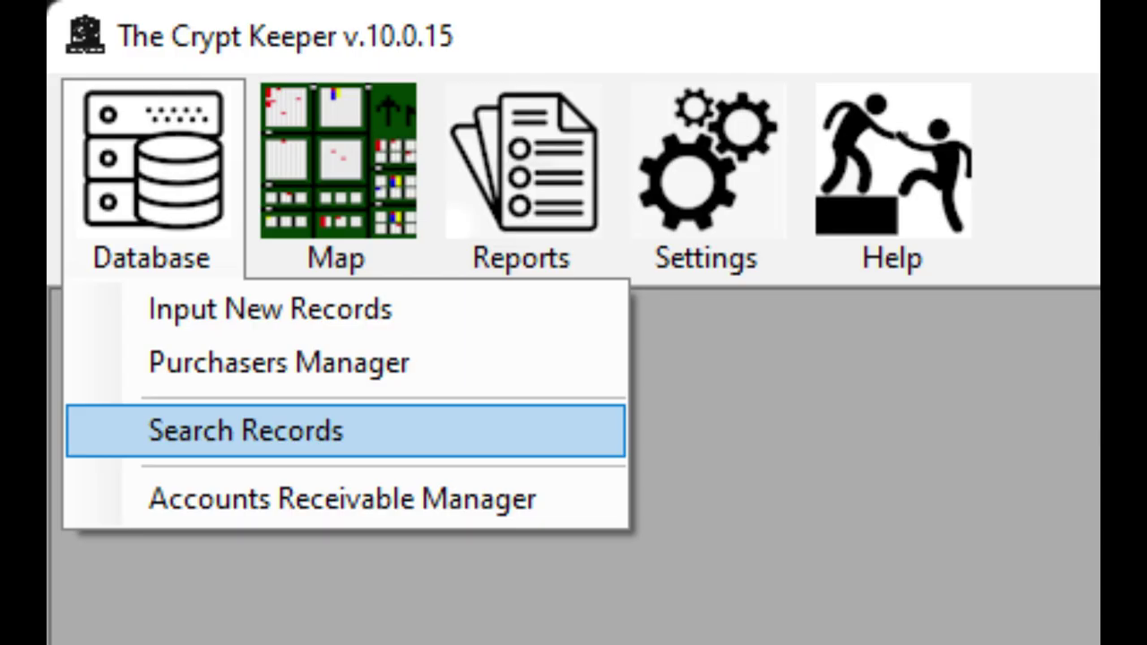
# Open Search Records and list all records without any filters.
pyautogui.press('Return')
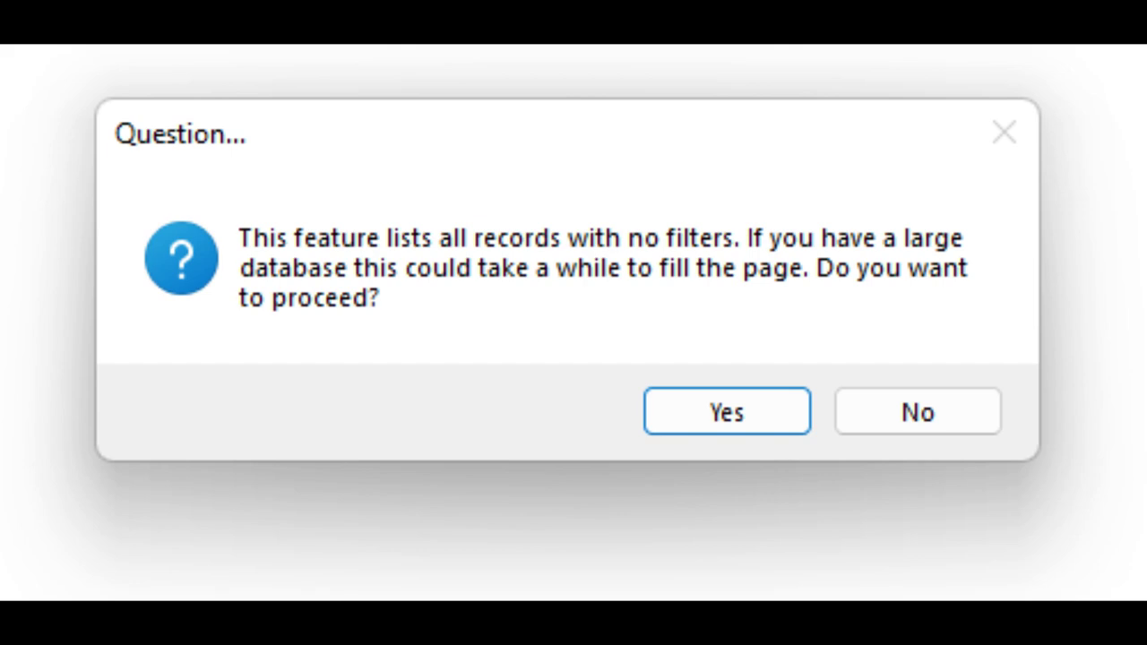
pyautogui.press('Return')
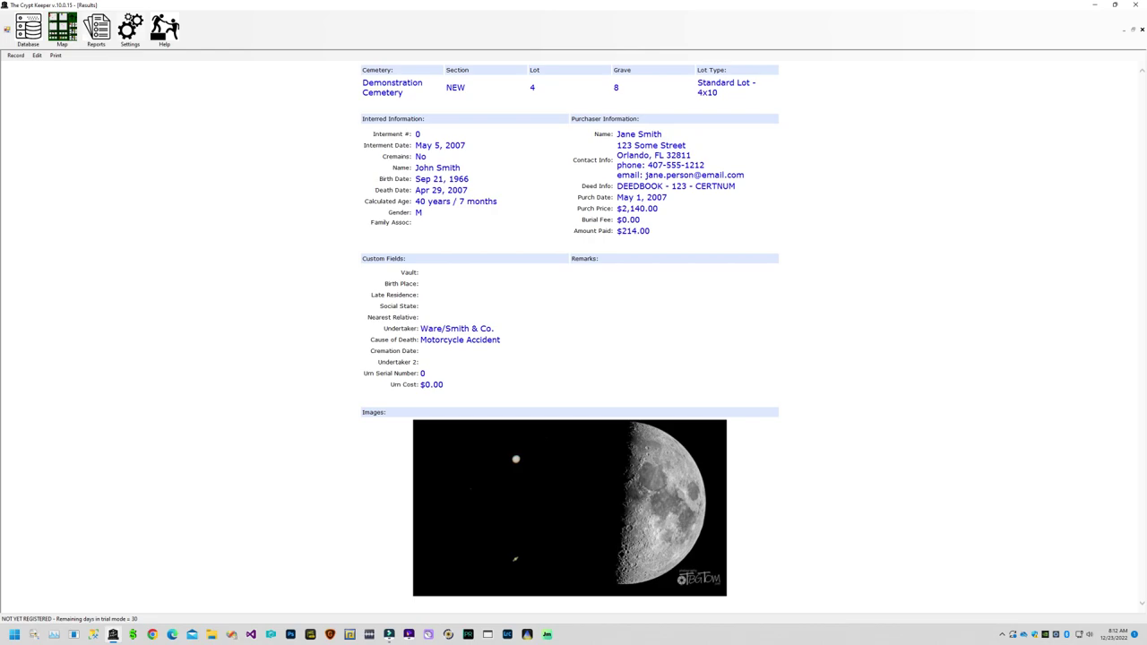
# Browse the Record and Edit menus on the grave 8 Results page.
pyautogui.hotkey('alt', 'r')
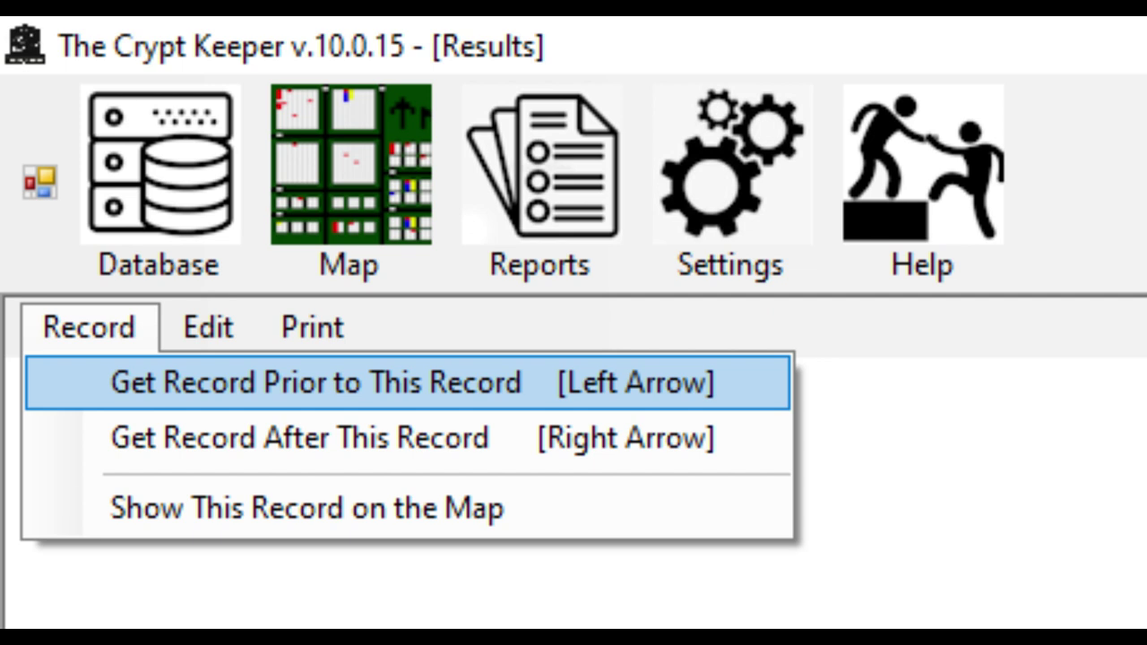
pyautogui.press('Escape')
pyautogui.press('Right')
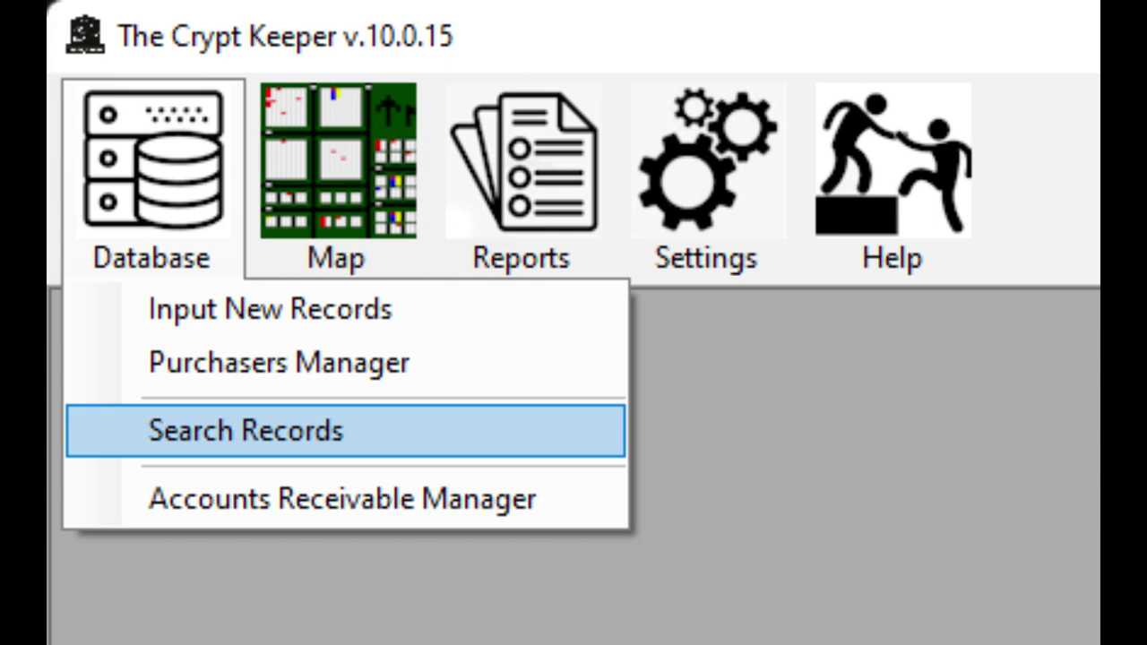
# Run a keyword search of the database records for 'smith'.
pyautogui.press('Return')
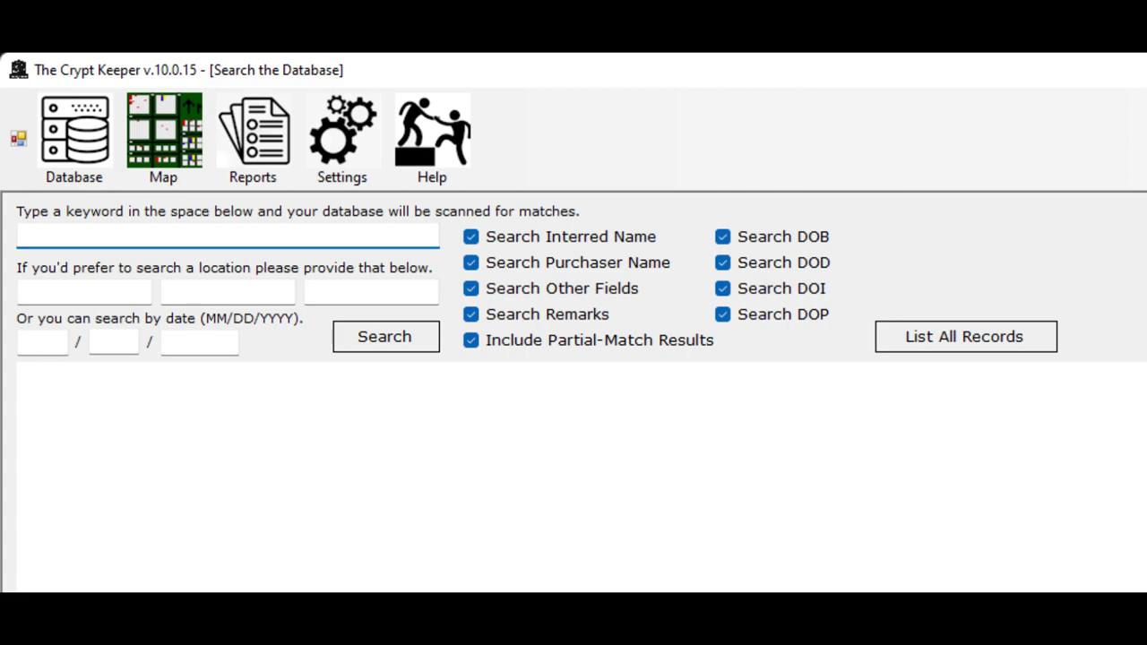
pyautogui.write('smith')
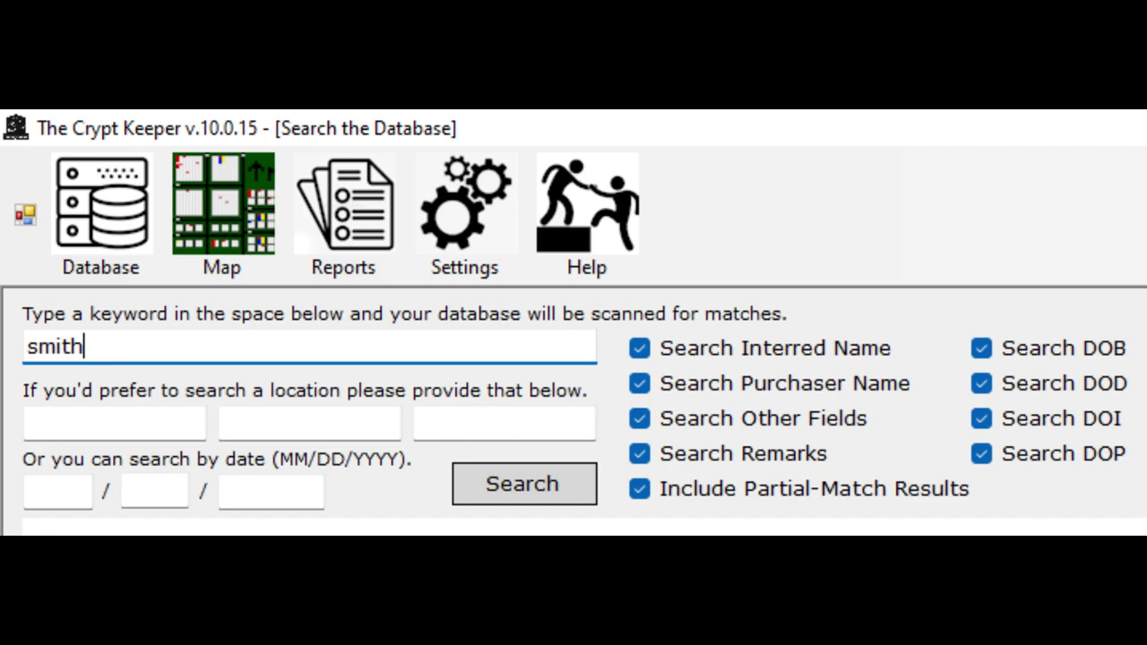
pyautogui.press('Return')
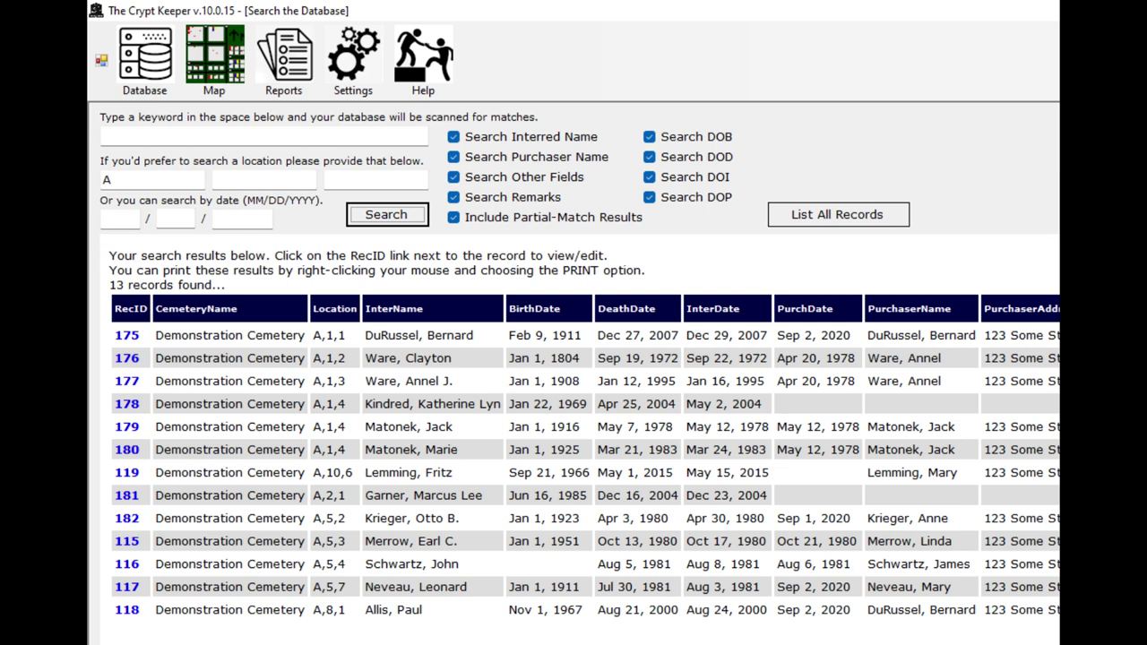
# Enter lot 2 to narrow the section A location search.
pyautogui.write('2')
pyautogui.press('Return')
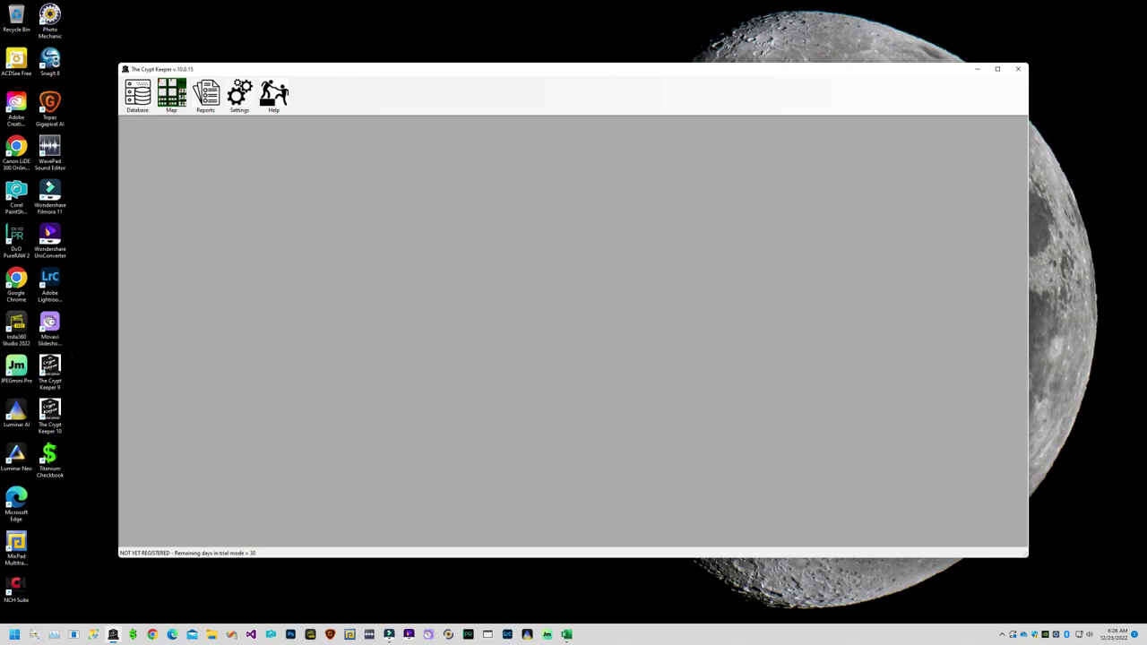
# Open the Accounts Receivable Manager to show invoice 10003 for 2,140.00 and its 214.00 payment.
pyautogui.click(137, 92)
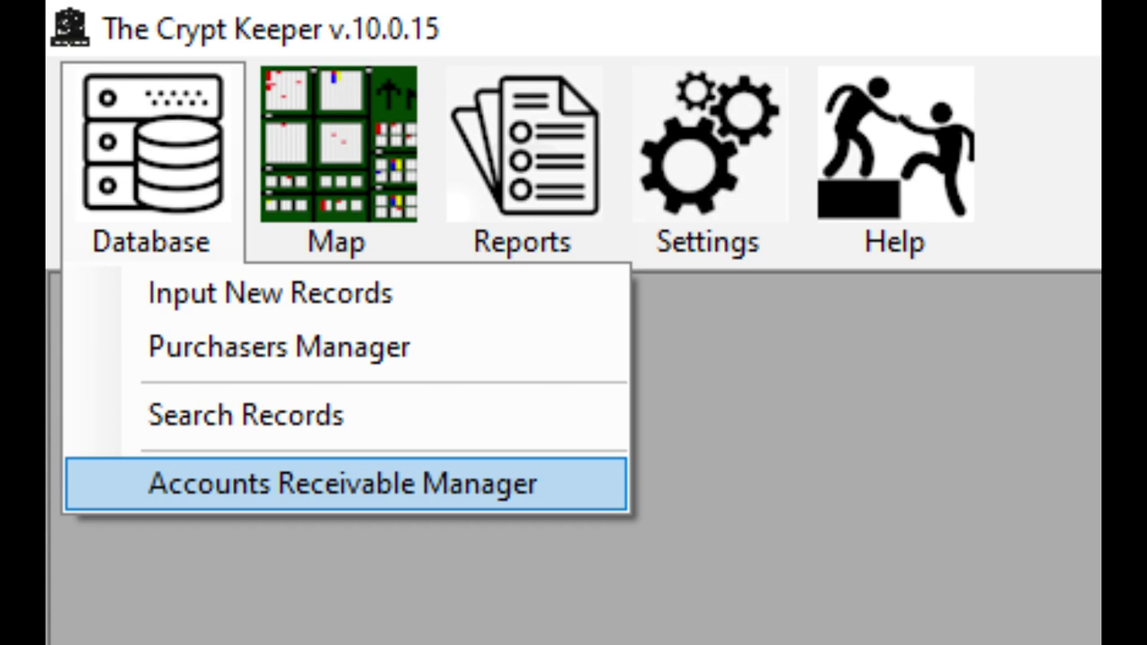
pyautogui.press('Return')
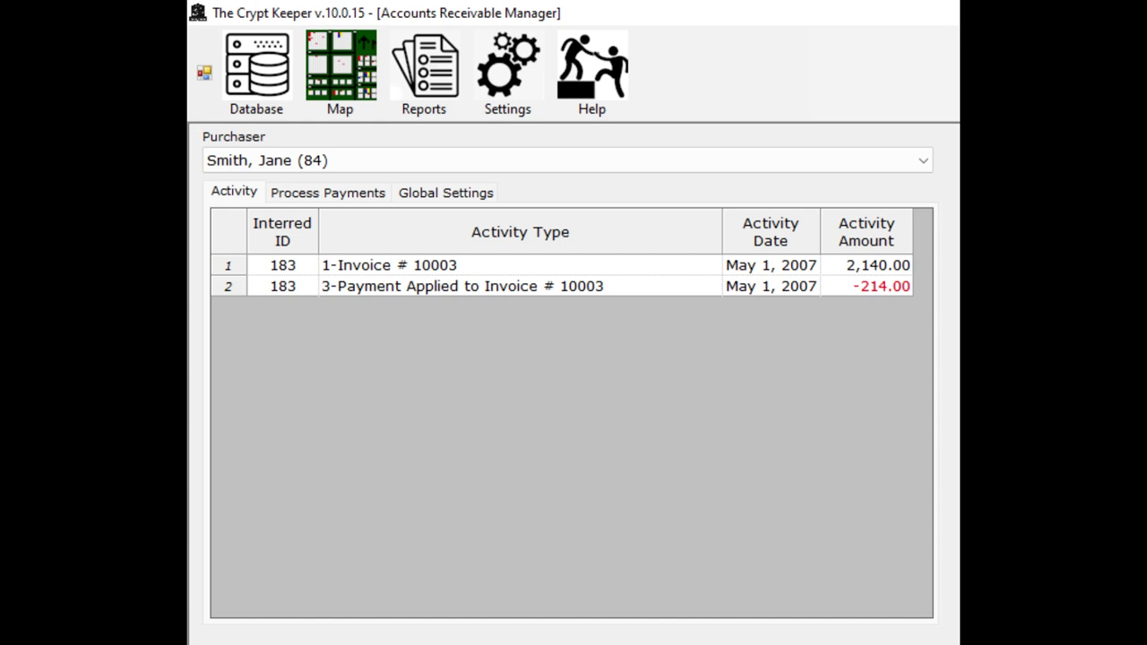
# Move from the Process Payments tab on to the global interest rate settings.
pyautogui.hotkey('ctrl', 'Tab')
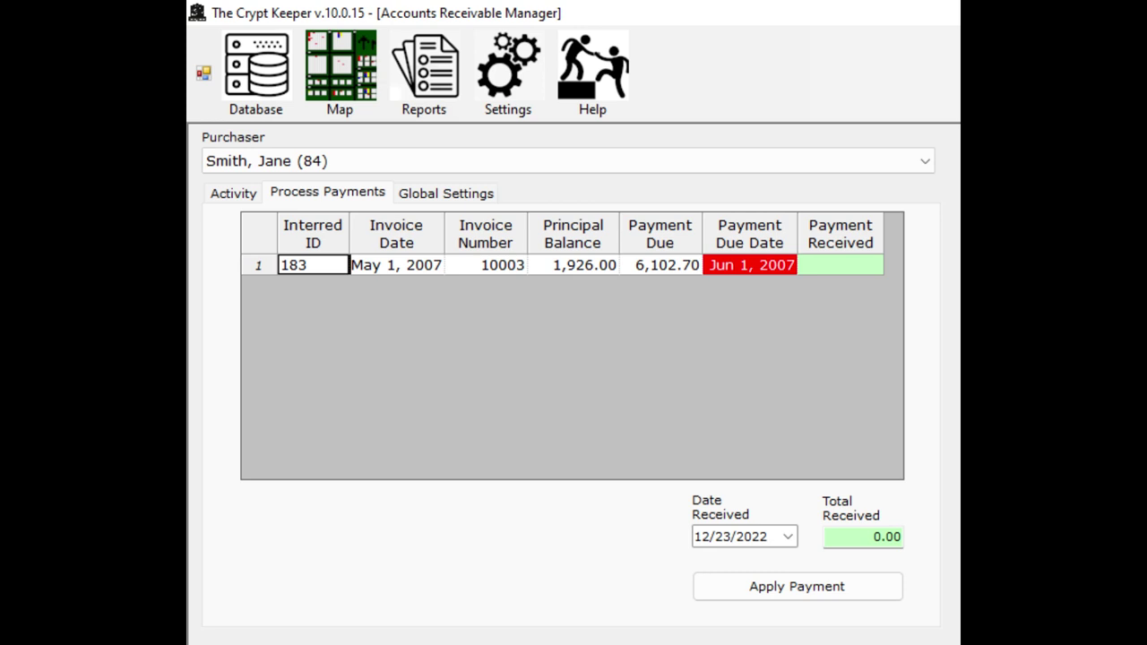
pyautogui.hotkey('ctrl', 'Tab')
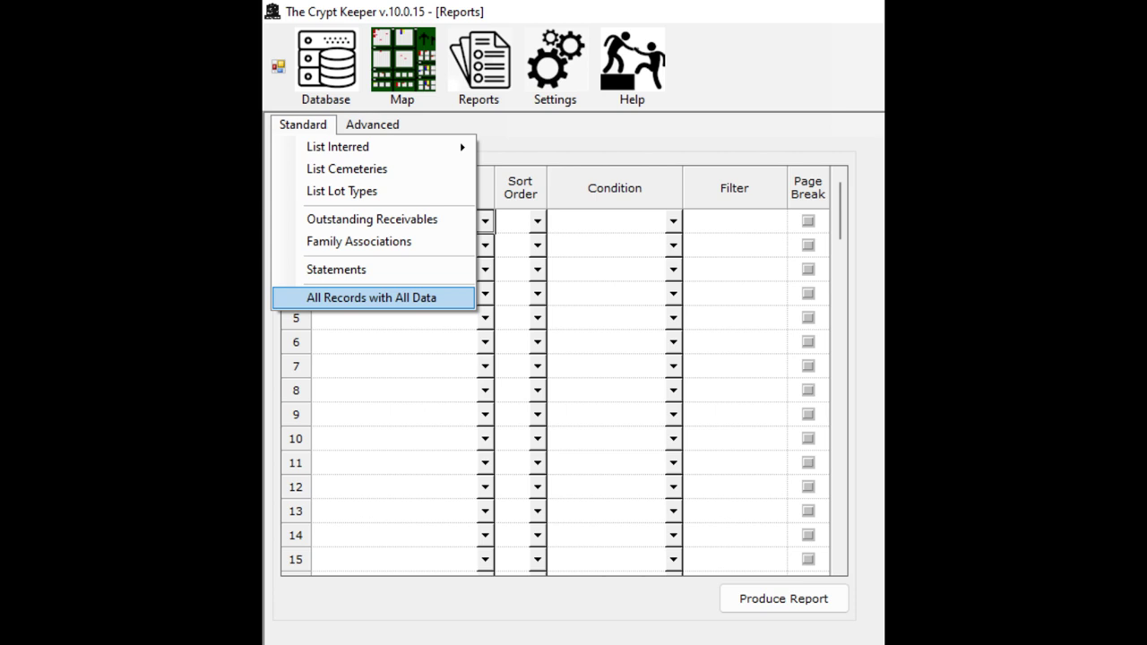
# Apply the All Records with All Data standard report to the report grid.
pyautogui.press('Return')
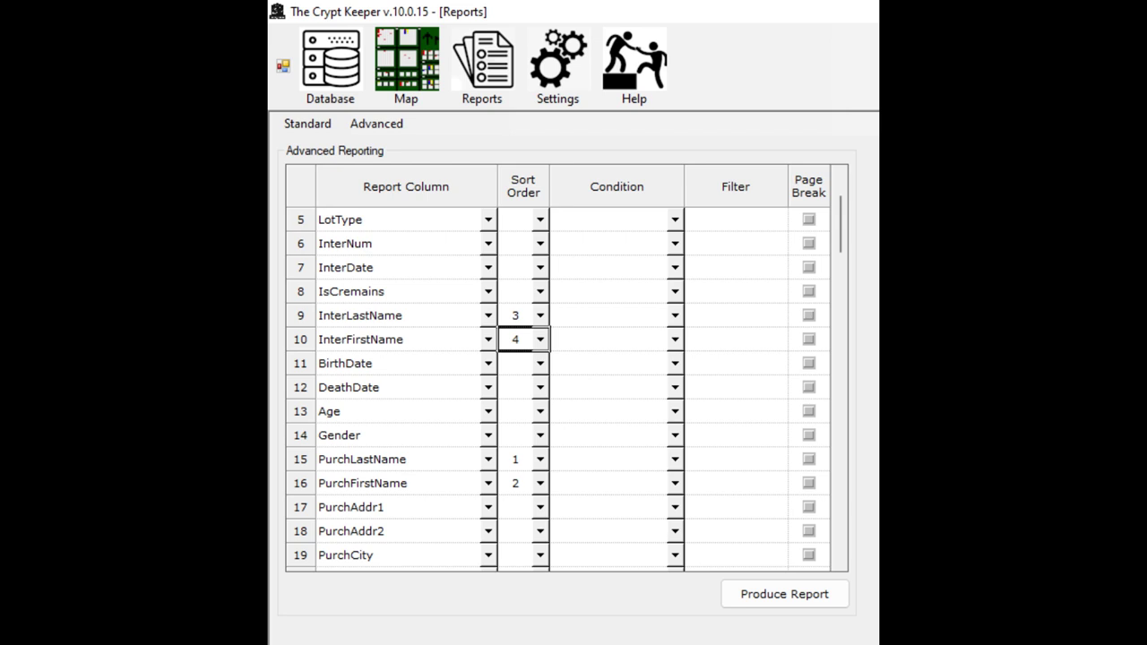
# Show the Advanced menu's Load/Save/Edit Report Parameters options.
pyautogui.click(376, 124)
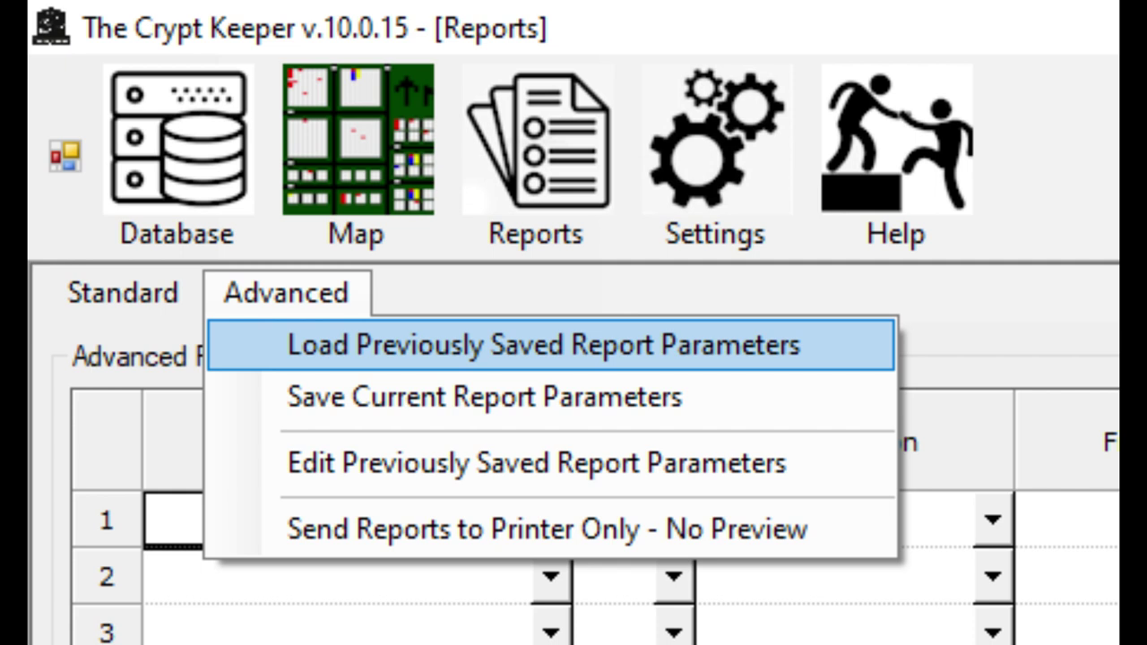
# Load the saved parameters from 'This is my sample report.rpt'.
pyautogui.press('Return')
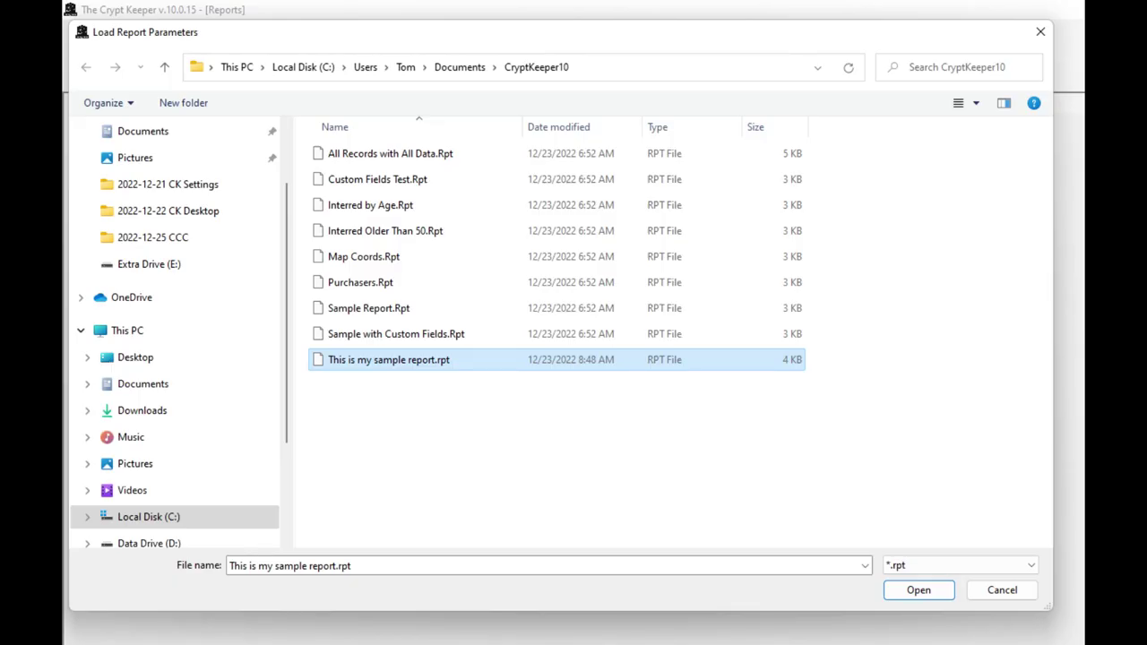
pyautogui.press('Return')
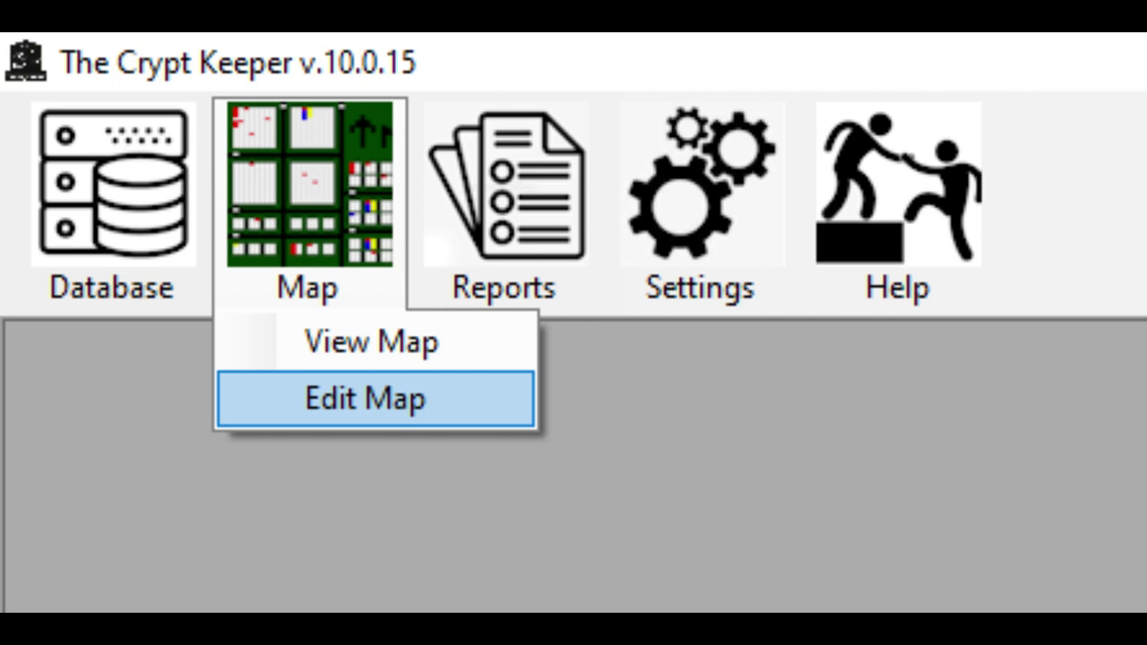
# Open the Map Editor and go to Map > Dimensions, accepting the data-loss warning.
pyautogui.press('Return')
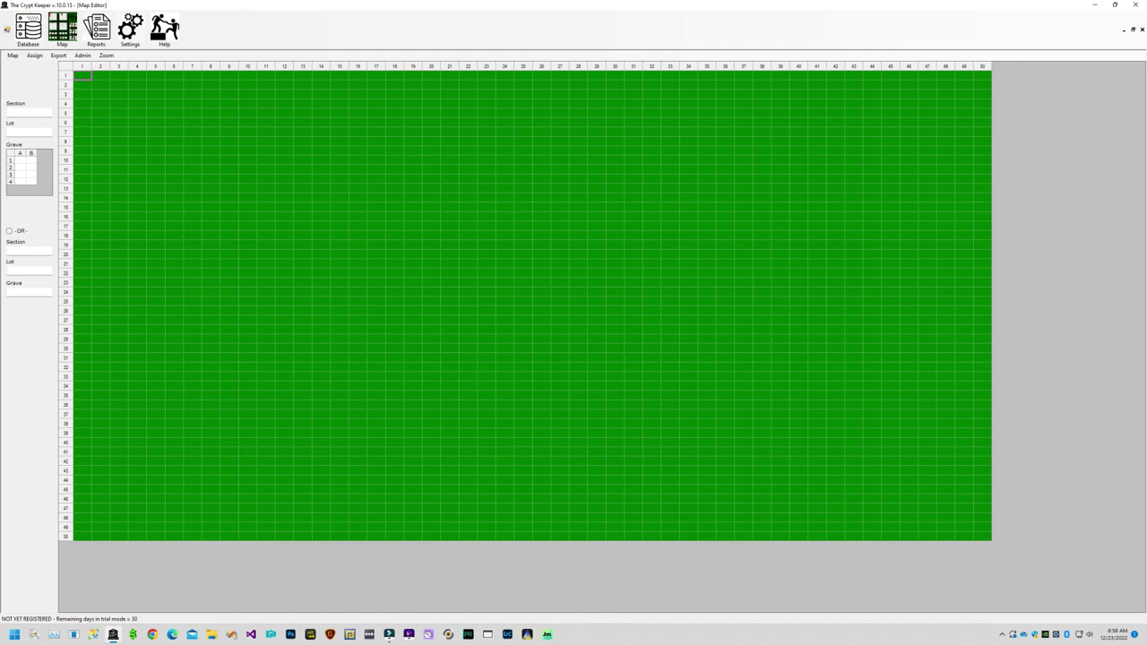
pyautogui.hotkey('alt', 'm')
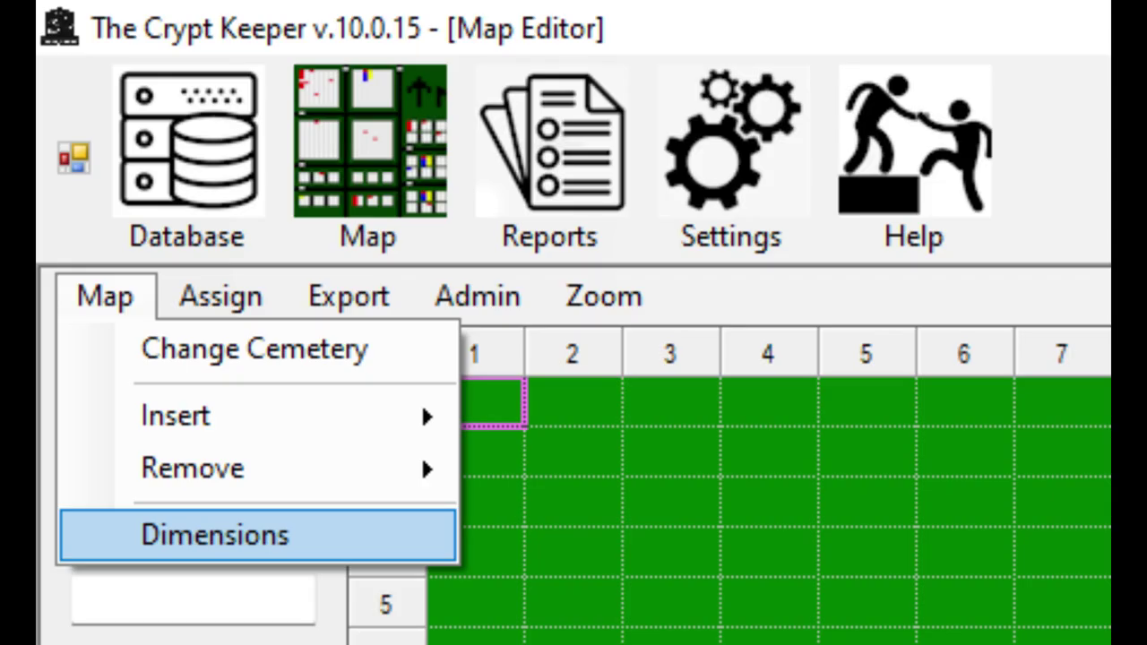
pyautogui.press('Return')
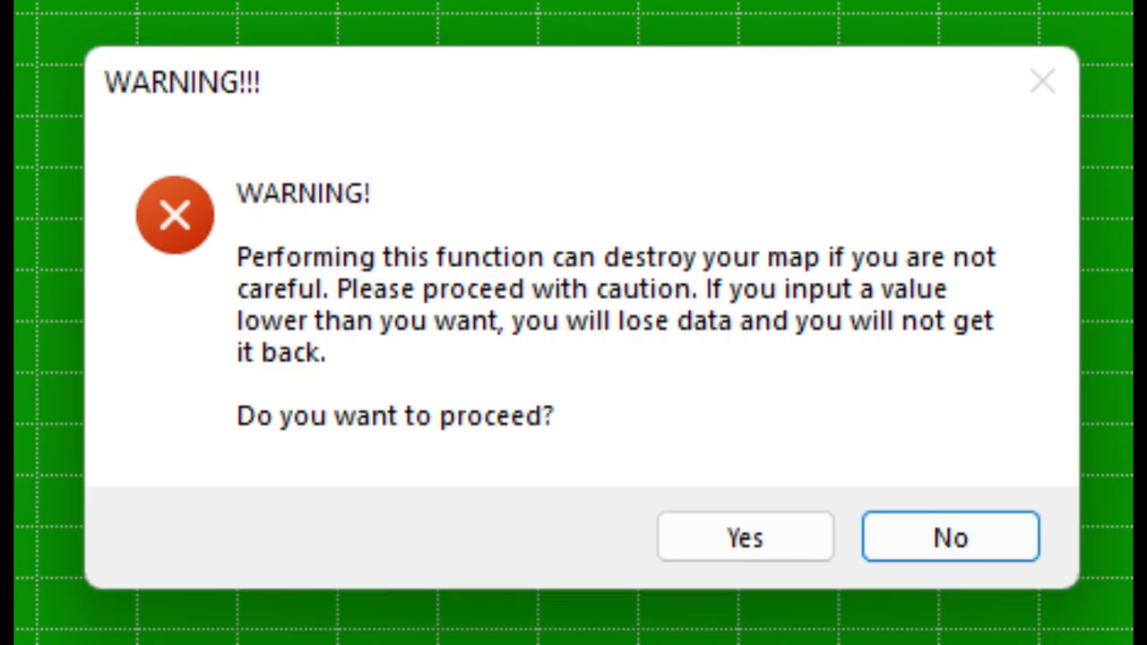
pyautogui.press('Left')
pyautogui.press('Return')
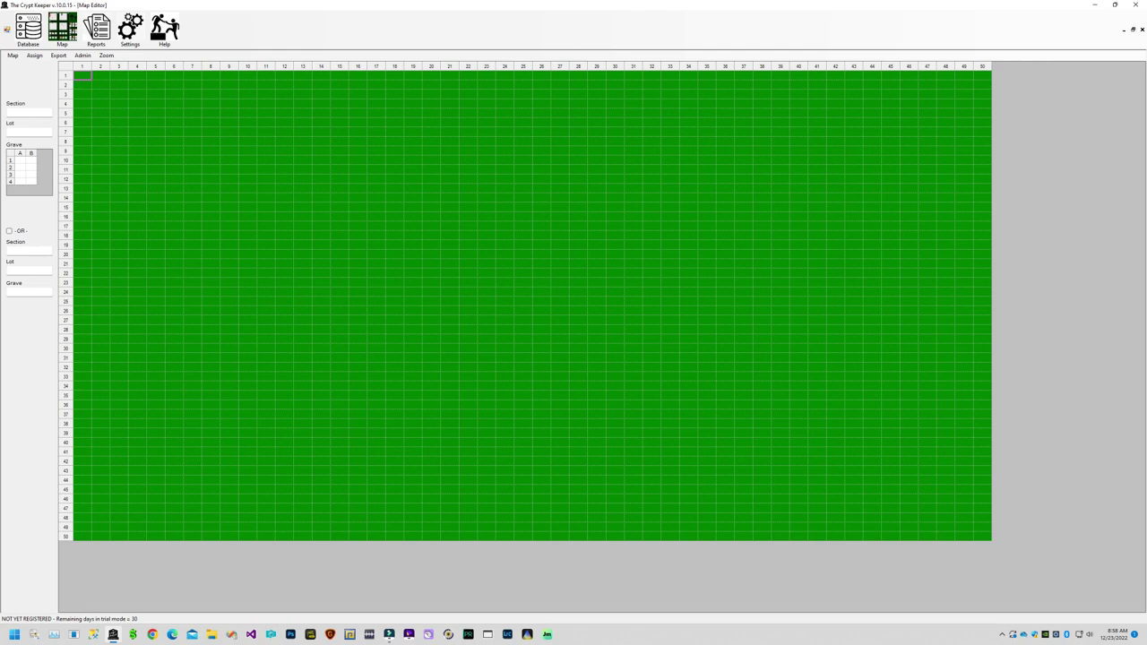
# Move from the Map menu across to the Assign menu's cell options.
pyautogui.click(13, 54)
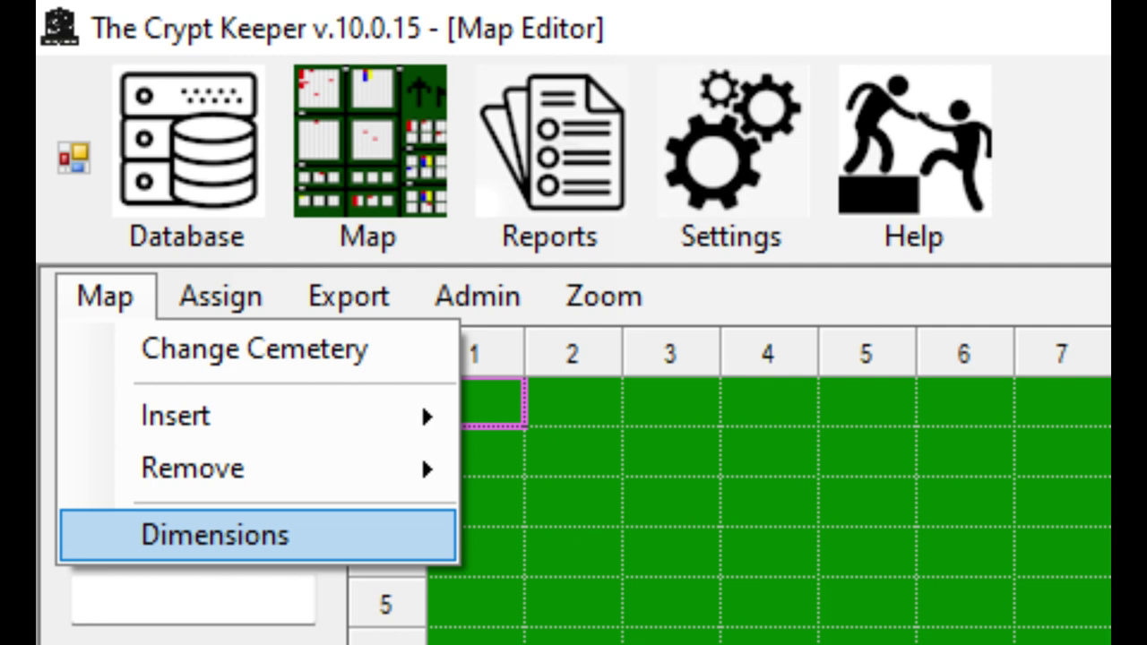
pyautogui.press('Right')
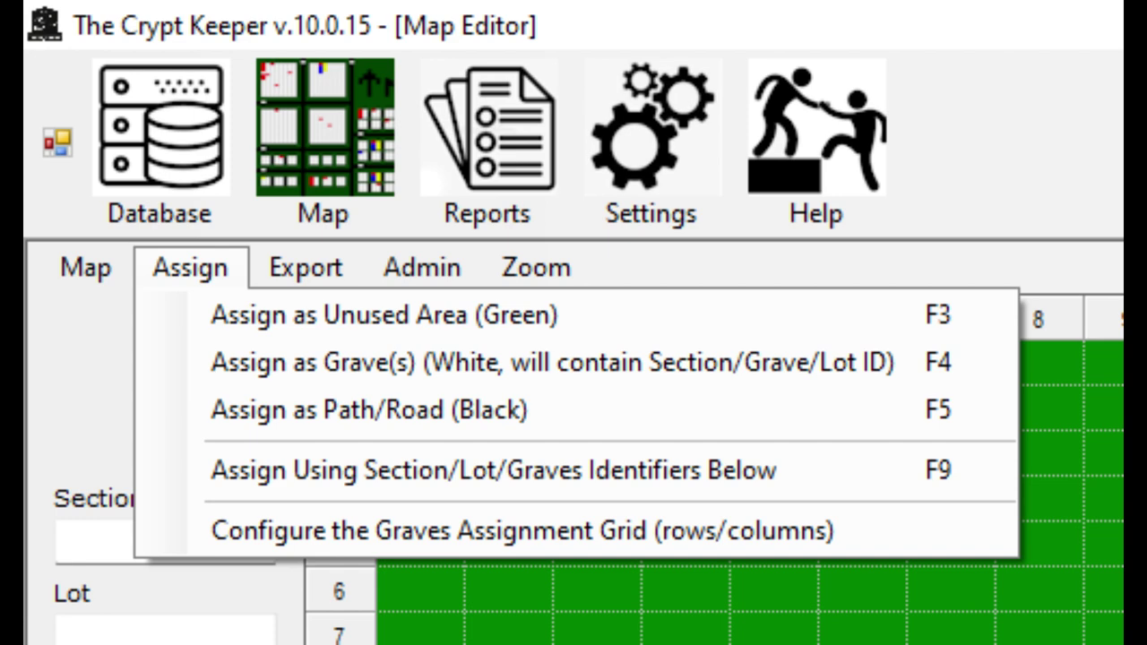
# Make cell (2,2) a grave labelled A,1,1 and cell (2,4) a black path/road.
pyautogui.press('Escape')
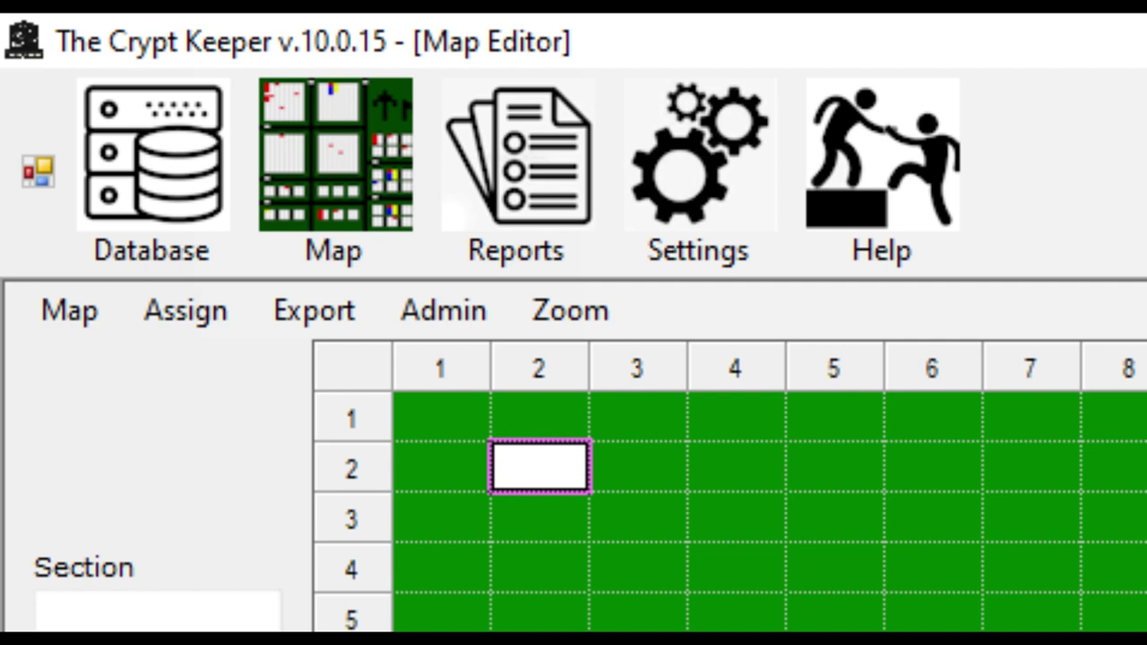
pyautogui.write('A,1,1')
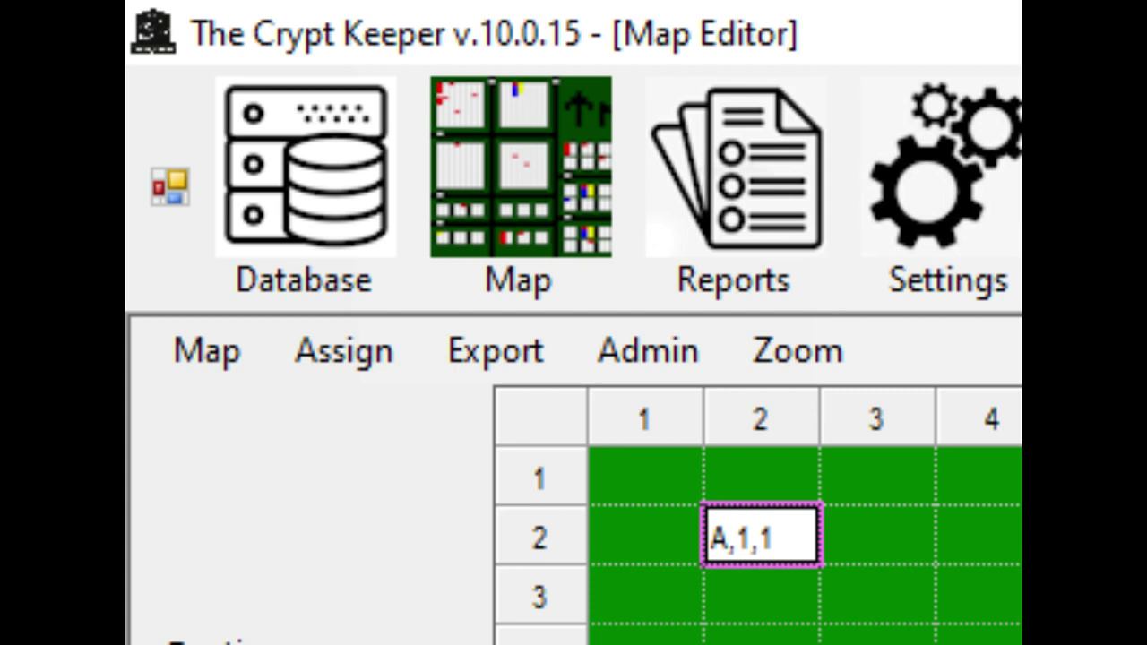
pyautogui.hotkey('alt', 'a')
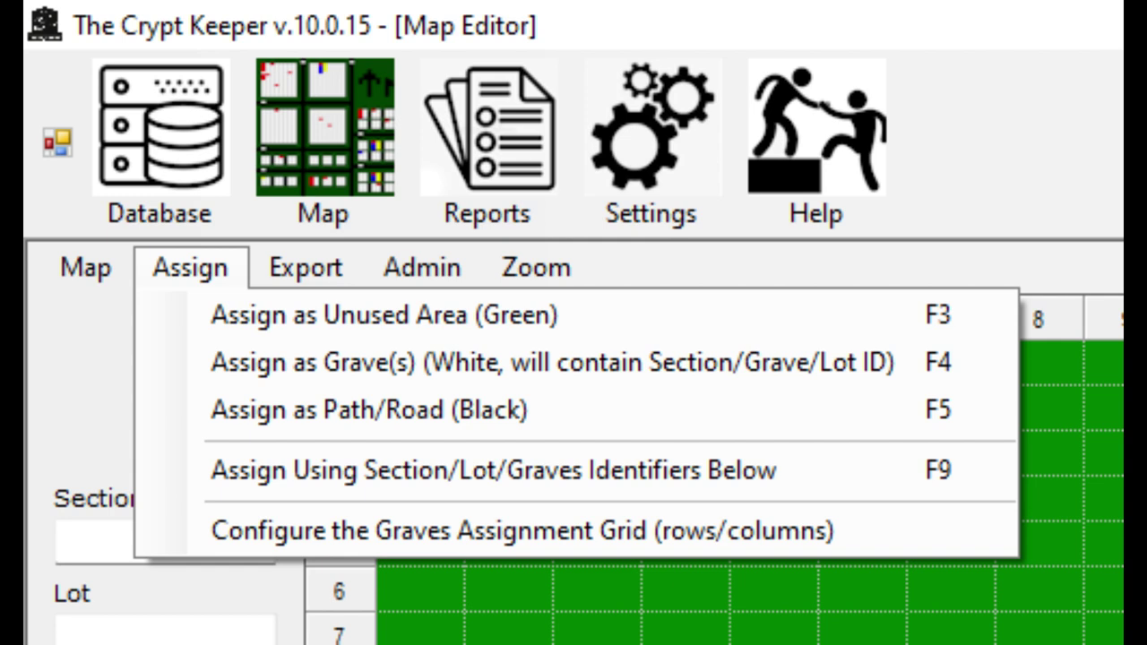
pyautogui.press('Escape')
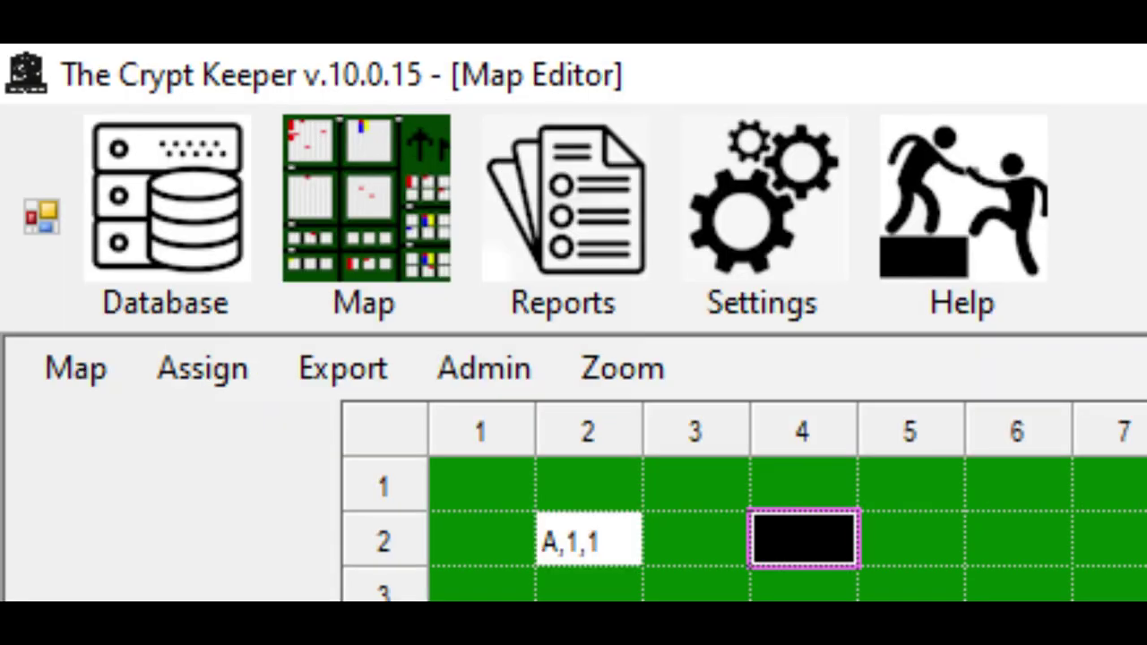